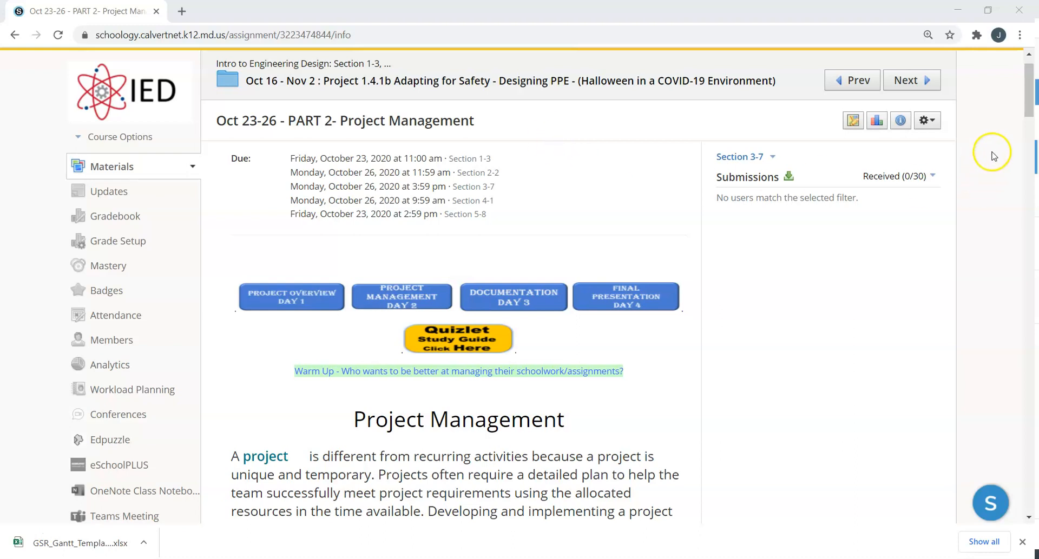
- Read through the project management assignment page down to the list of project deliverables and submission requirements
{"action": "left_click_drag", "start_coordinate": [1033, 102], "coordinate": [1030, 121]}
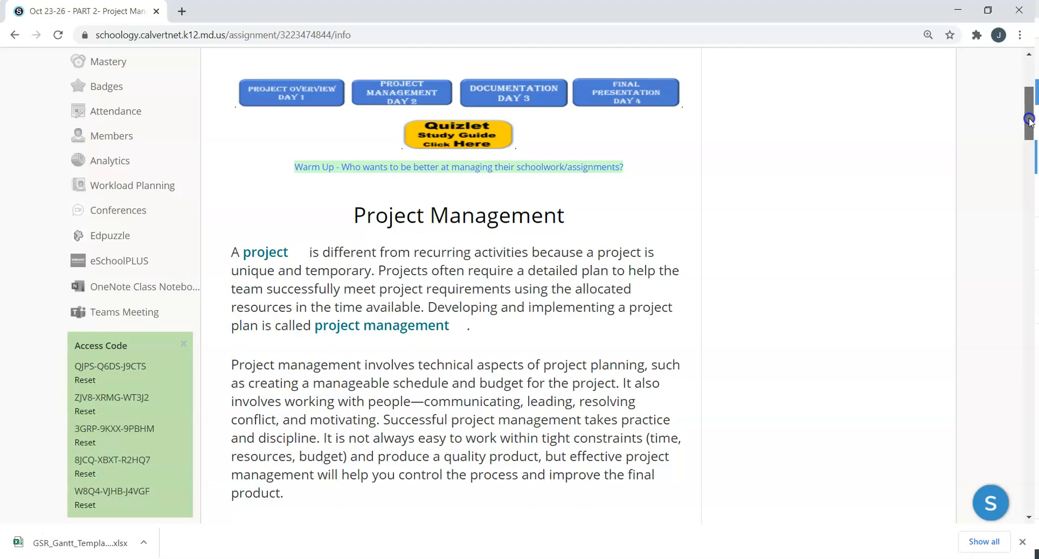
{"action": "left_click_drag", "start_coordinate": [1030, 122], "coordinate": [1030, 122]}
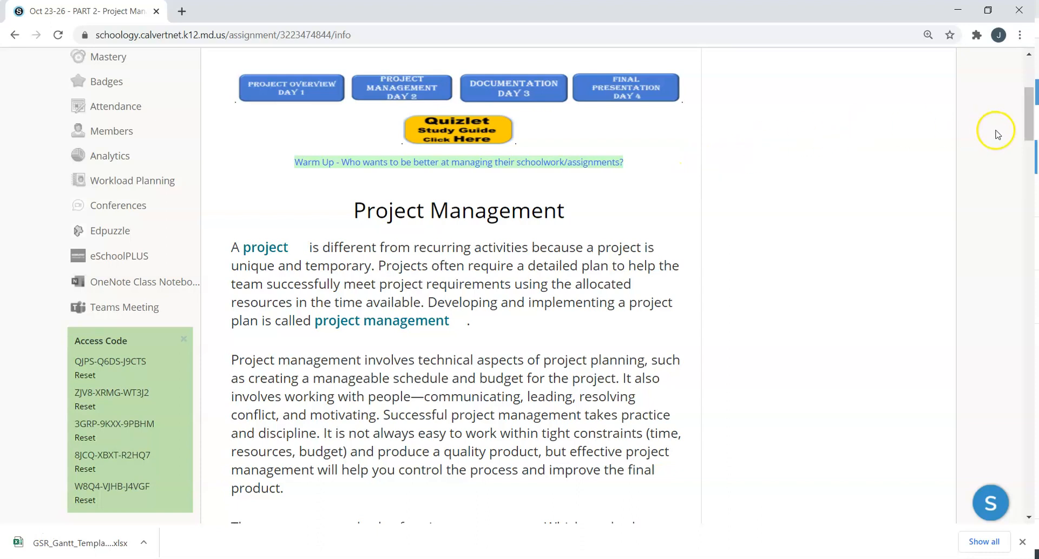
{"action": "left_click_drag", "start_coordinate": [1029, 115], "coordinate": [1031, 373]}
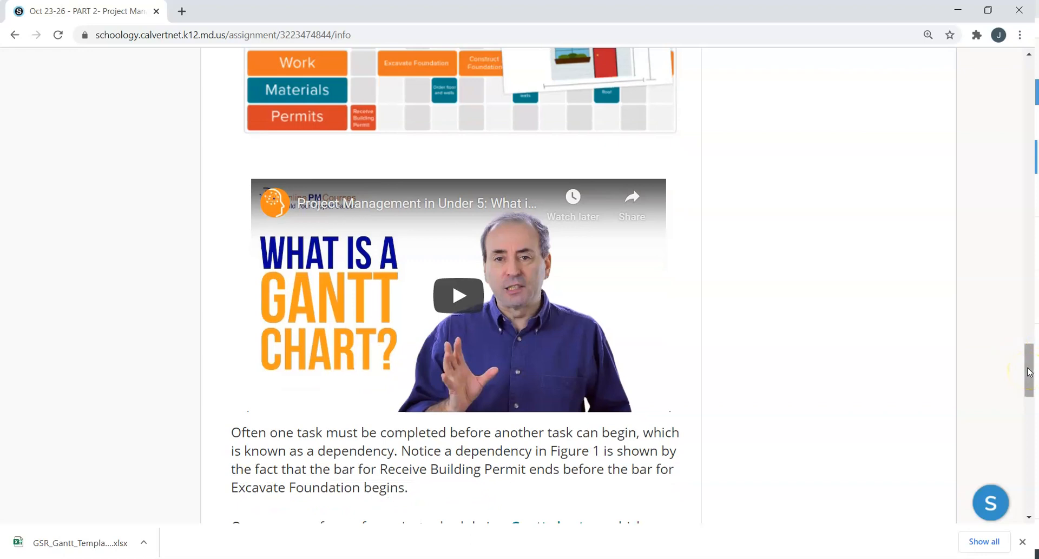
{"action": "left_click_drag", "start_coordinate": [1029, 382], "coordinate": [1025, 460]}
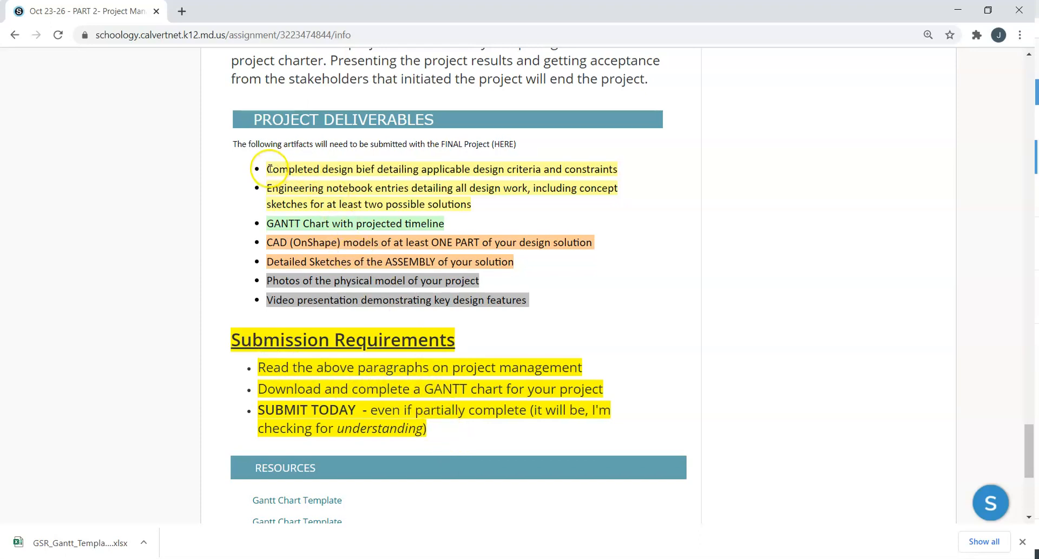
{"action": "left_click_drag", "start_coordinate": [270, 171], "coordinate": [514, 301]}
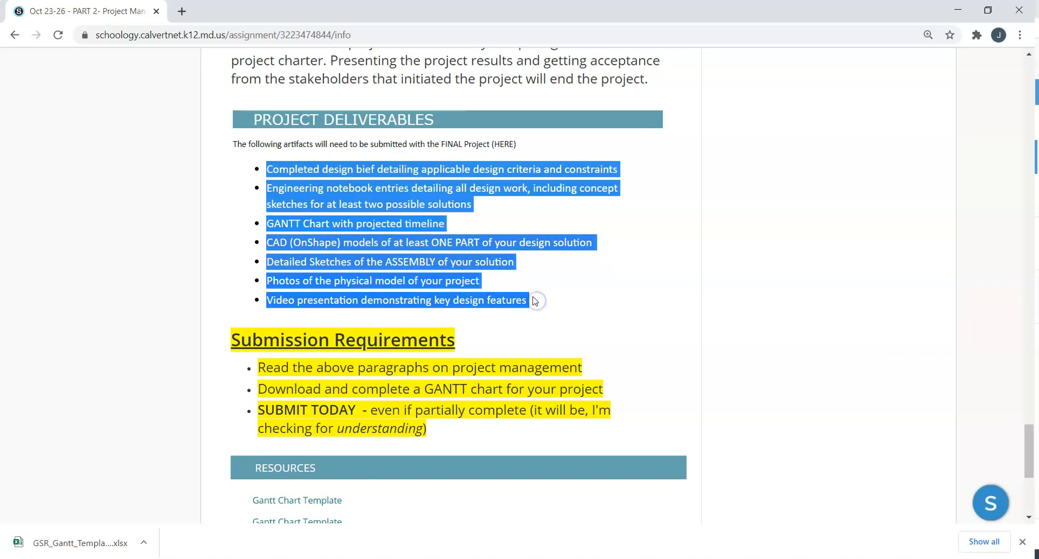
{"action": "left_click", "coordinate": [485, 345]}
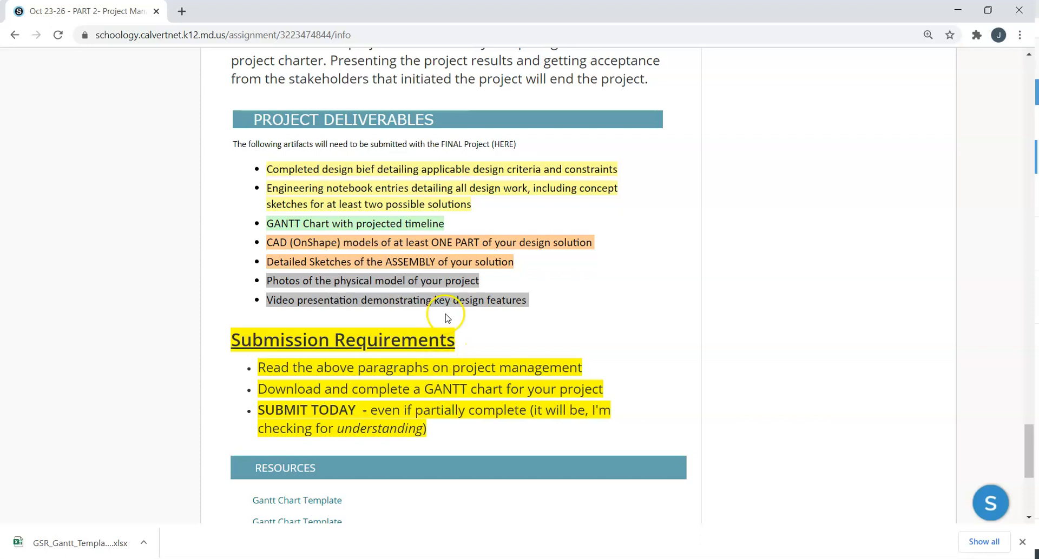
- Download the attached GSR_Gantt_Template_2.xlsx from the assignment page and open a downloaded copy in Excel
{"action": "scroll", "coordinate": [447, 319], "scroll_direction": "down", "scroll_amount": 1}
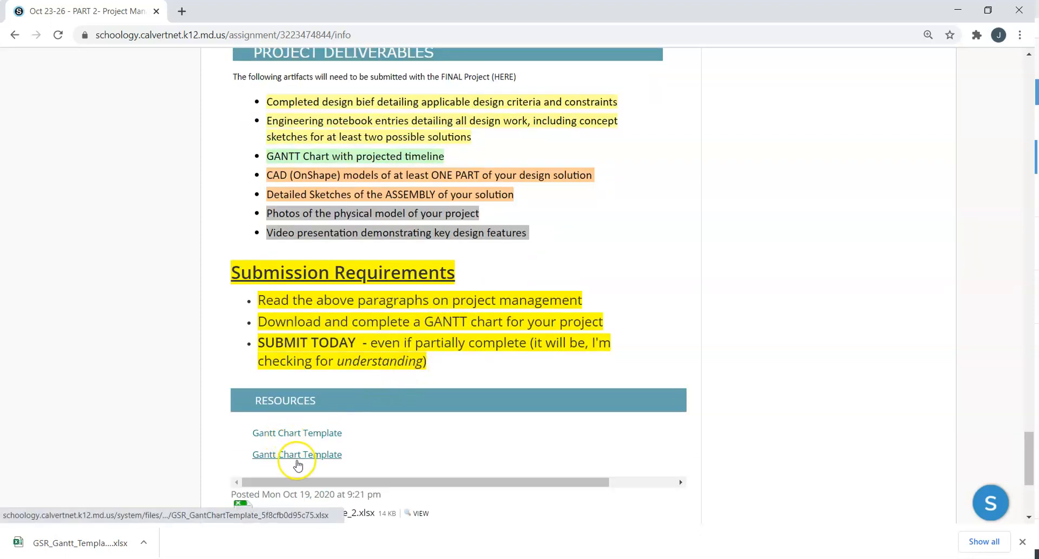
{"action": "scroll", "coordinate": [303, 474], "scroll_direction": "down", "scroll_amount": 2}
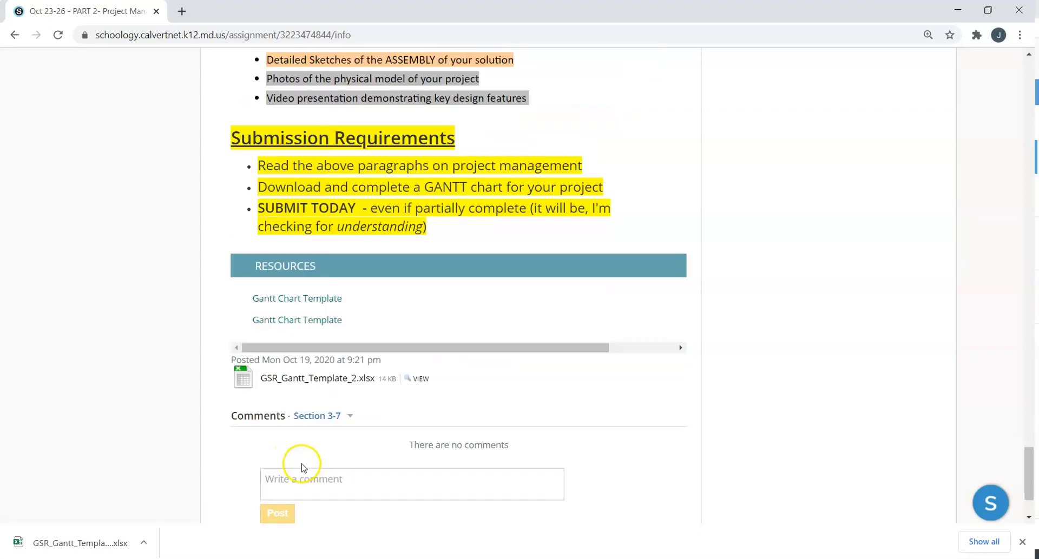
{"action": "left_click", "coordinate": [325, 385]}
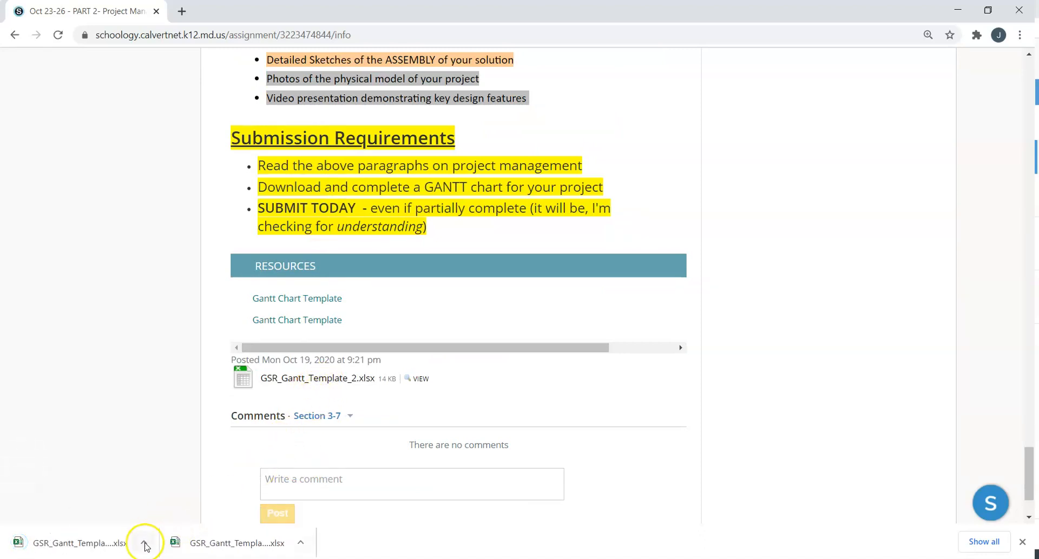
{"action": "left_click", "coordinate": [144, 543]}
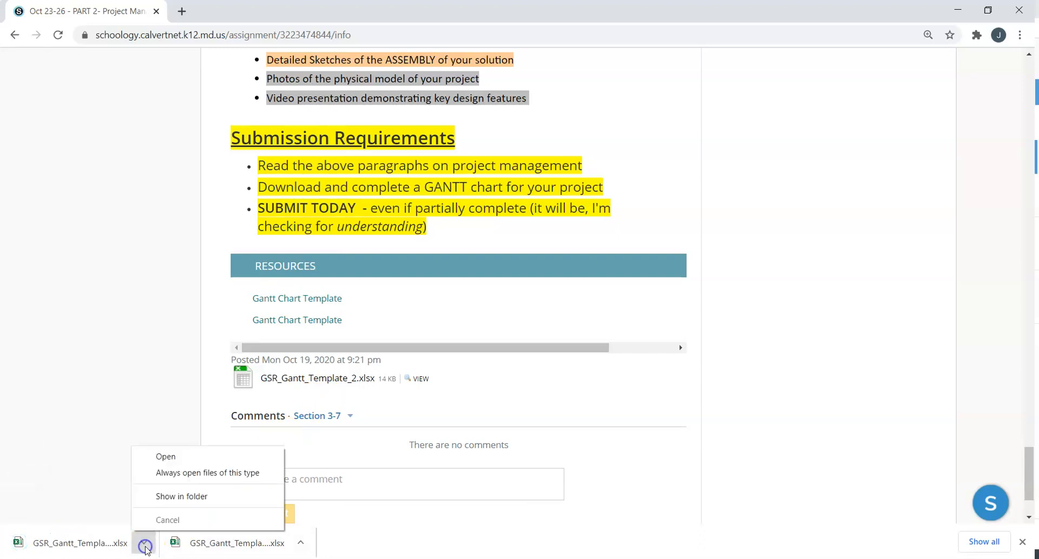
{"action": "left_click", "coordinate": [180, 464]}
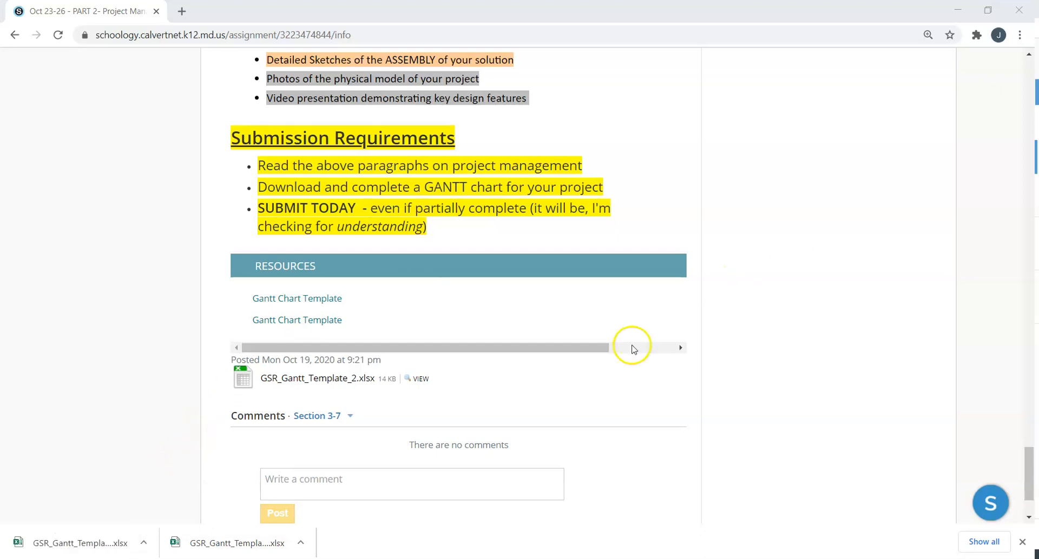
- Bring the Gantt template workbook onto the main screen, enable editing and maximize its window
{"action": "scroll", "coordinate": [627, 346], "scroll_direction": "up", "scroll_amount": 5}
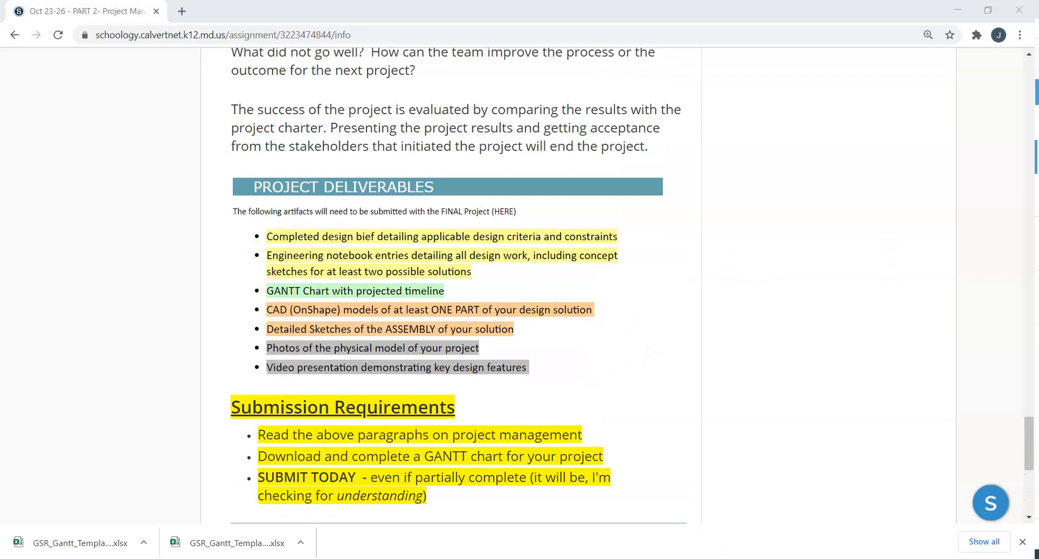
{"action": "left_click_drag", "start_coordinate": [1036, 162], "coordinate": [487, 1]}
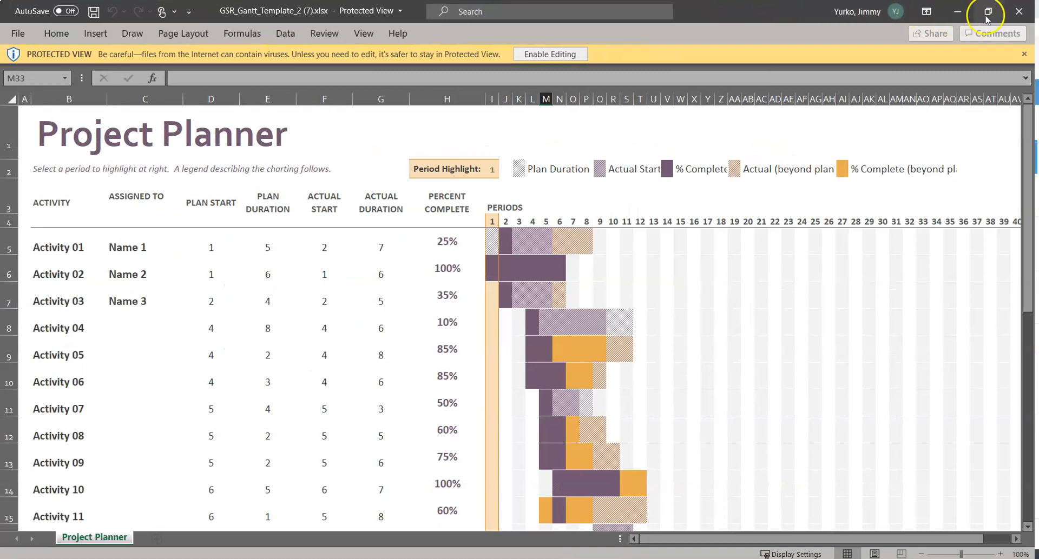
{"action": "left_click", "coordinate": [562, 55]}
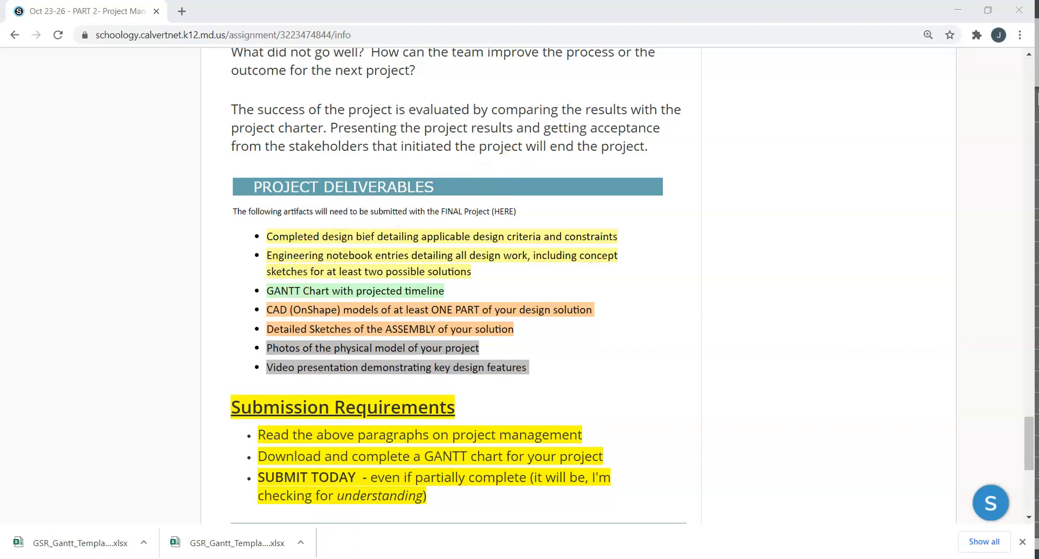
{"action": "mouse_move", "coordinate": [360, 558]}
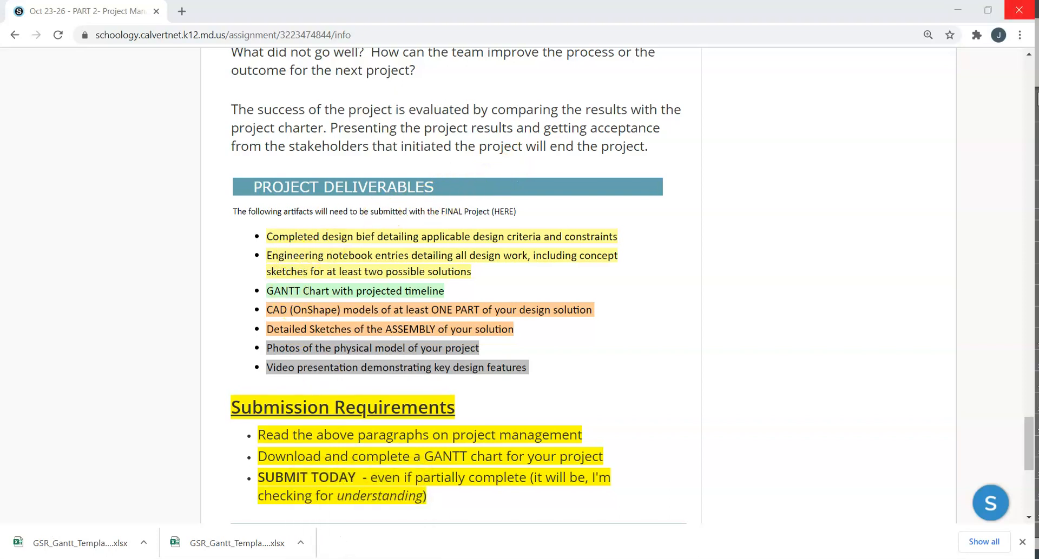
{"action": "left_click_drag", "start_coordinate": [1038, 54], "coordinate": [423, 5]}
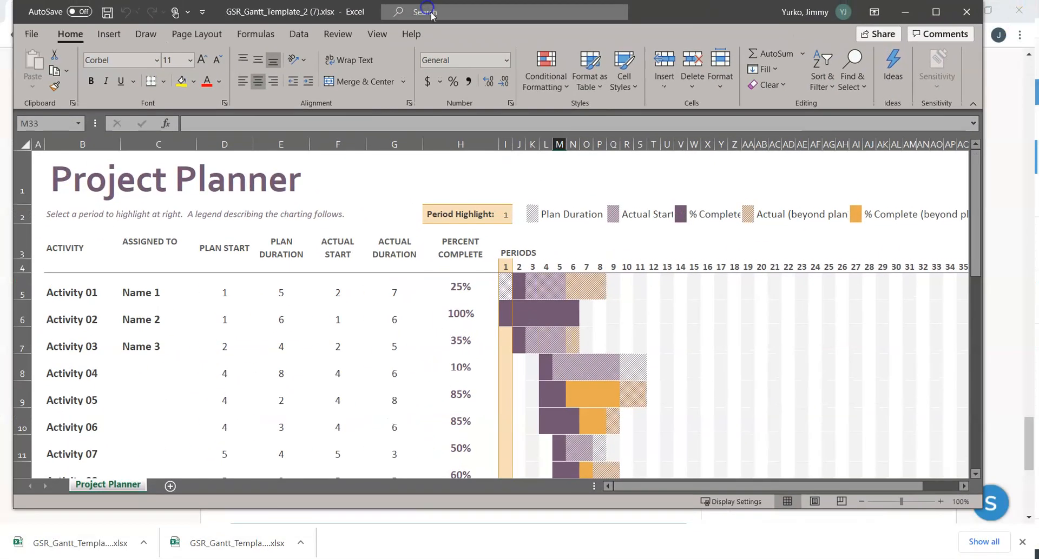
{"action": "left_click", "coordinate": [939, 10]}
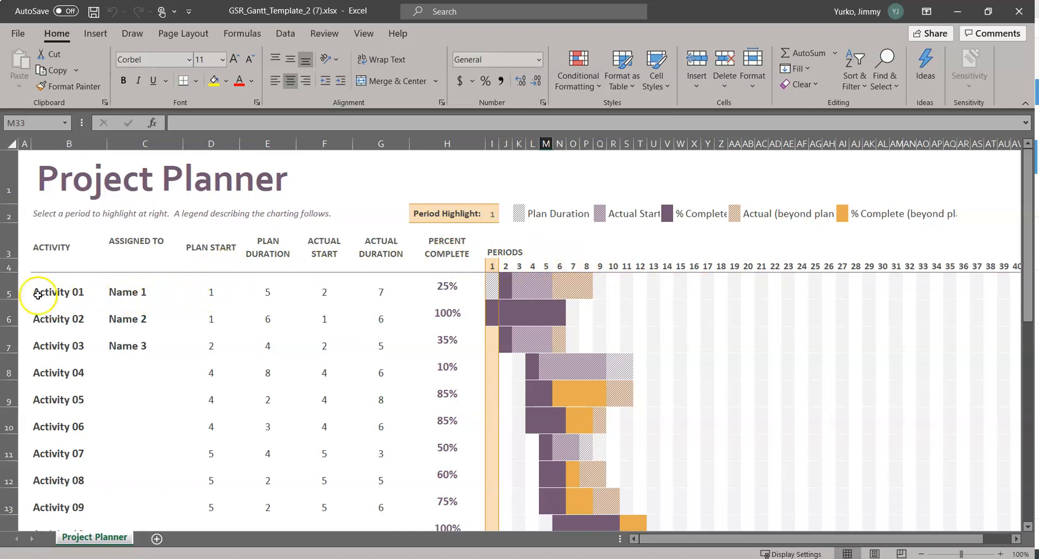
- Rename Activity 01 as Design Brief and replace Name 1 with the teacher's name as its assignee
{"action": "left_click", "coordinate": [63, 292]}
{"action": "double_click", "coordinate": [63, 292]}
{"action": "left_click_drag", "start_coordinate": [93, 292], "coordinate": [18, 287]}
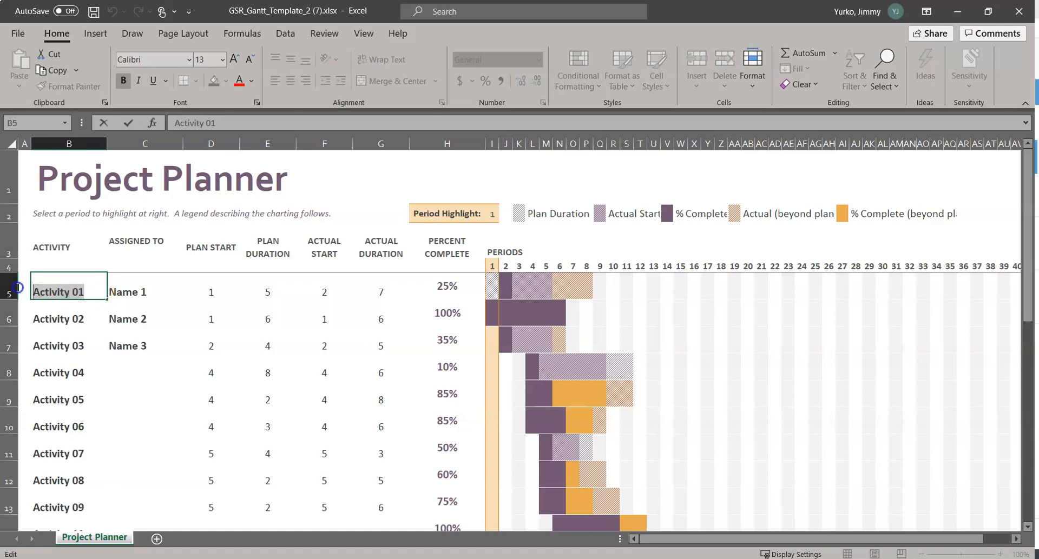
{"action": "type", "text": "Design Brief"}
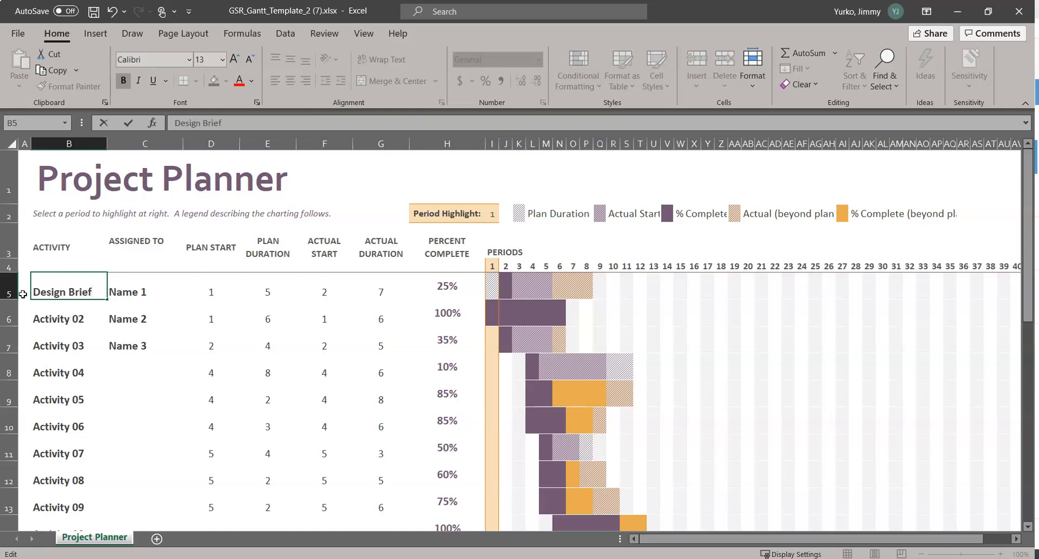
{"action": "left_click", "coordinate": [143, 292]}
{"action": "double_click", "coordinate": [140, 292]}
{"action": "left_click_drag", "start_coordinate": [146, 292], "coordinate": [107, 302]}
{"action": "type", "text": "mr."}
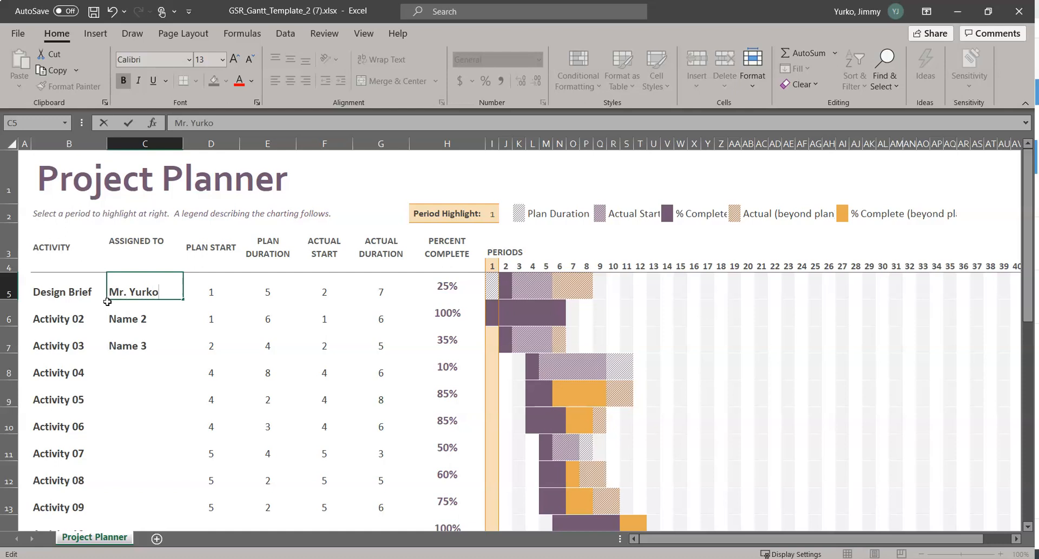
- Set the Design Brief activity's plan duration to 1, actual start to 1 and actual duration to 2
{"action": "left_click", "coordinate": [211, 292]}
{"action": "left_click", "coordinate": [218, 291]}
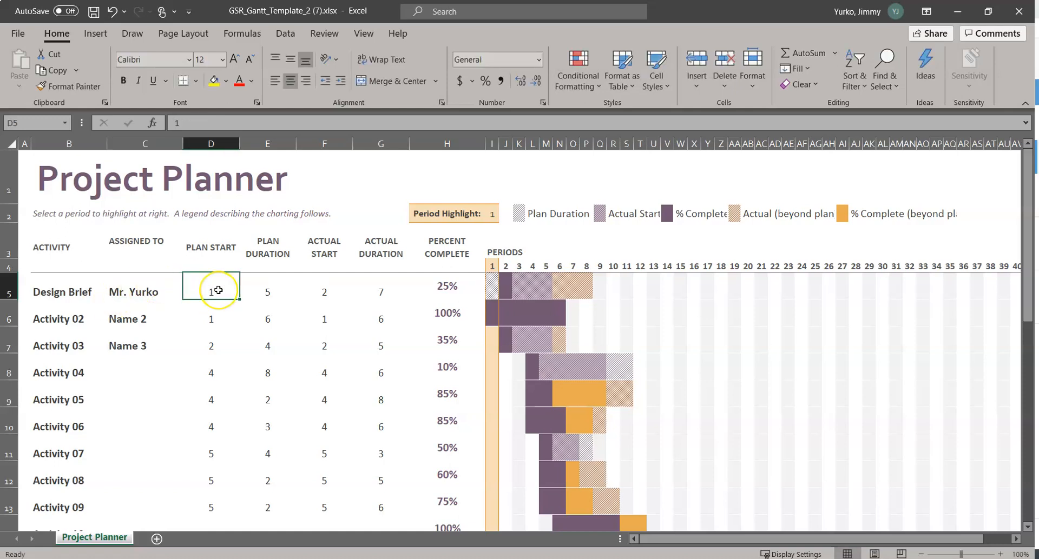
{"action": "left_click", "coordinate": [268, 293]}
{"action": "type", "text": "1"}
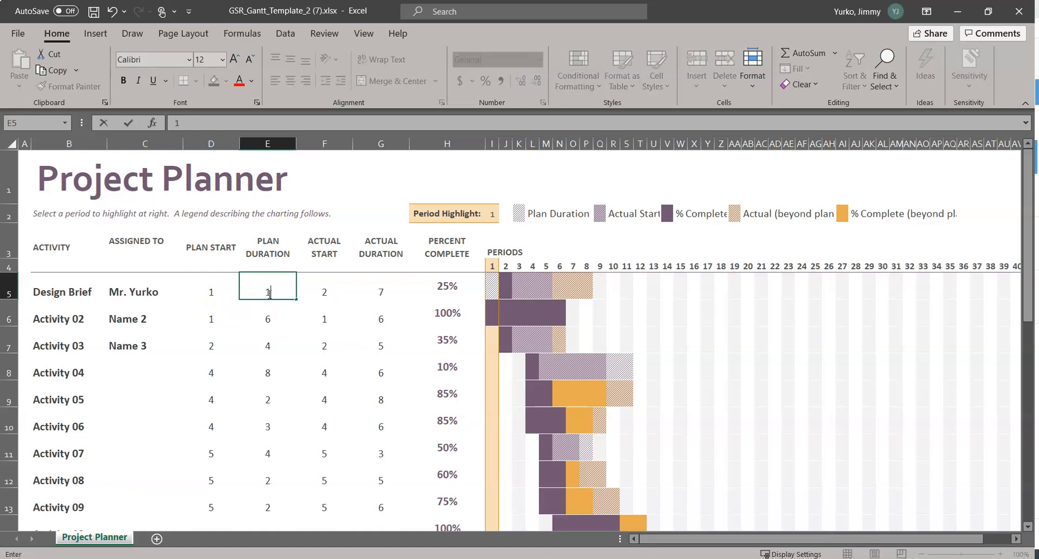
{"action": "left_click", "coordinate": [328, 293]}
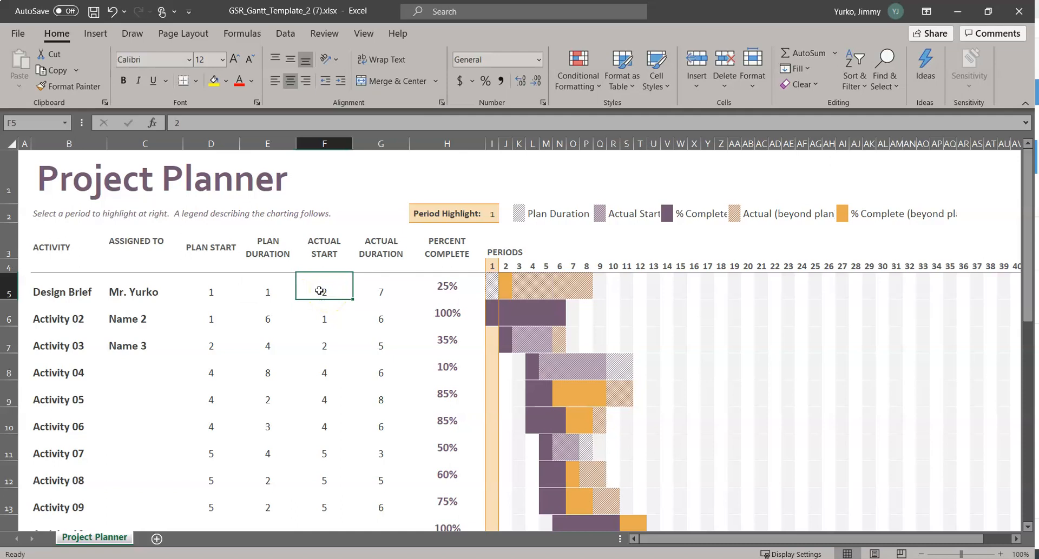
{"action": "type", "text": "12"}
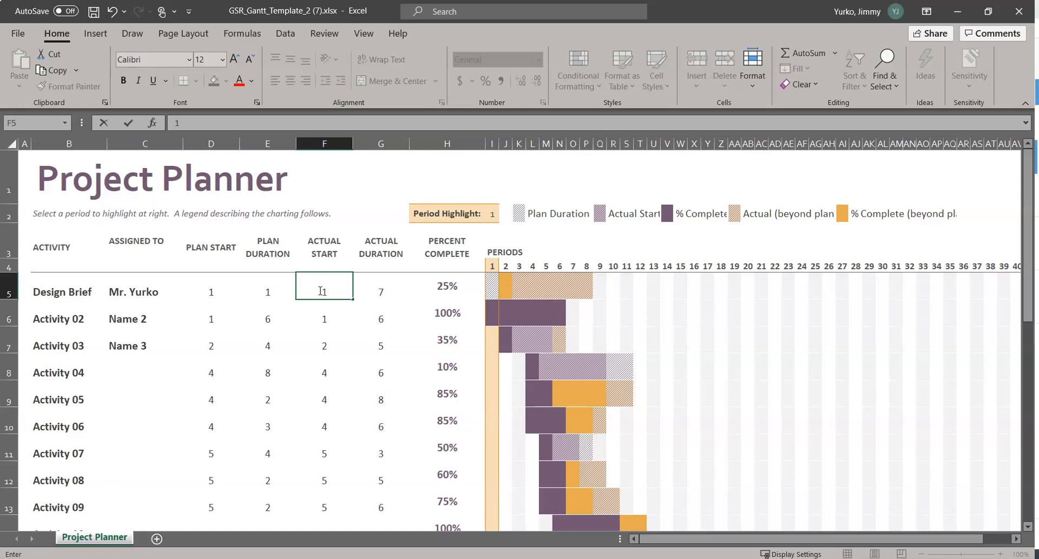
{"action": "key", "text": "Tab"}
{"action": "type", "text": "2"}
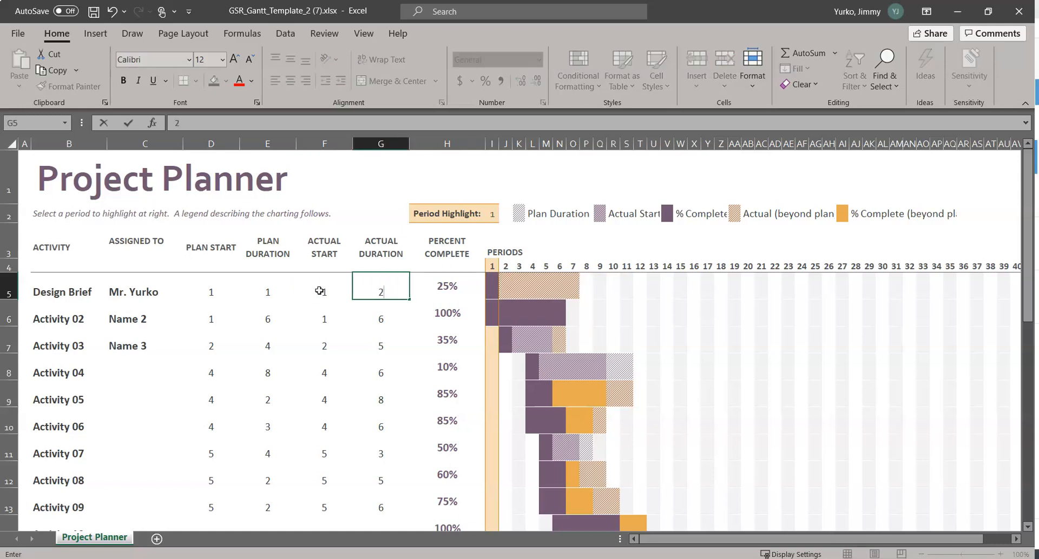
- Set the Design Brief activity's percent complete to 100%
{"action": "left_click", "coordinate": [445, 287]}
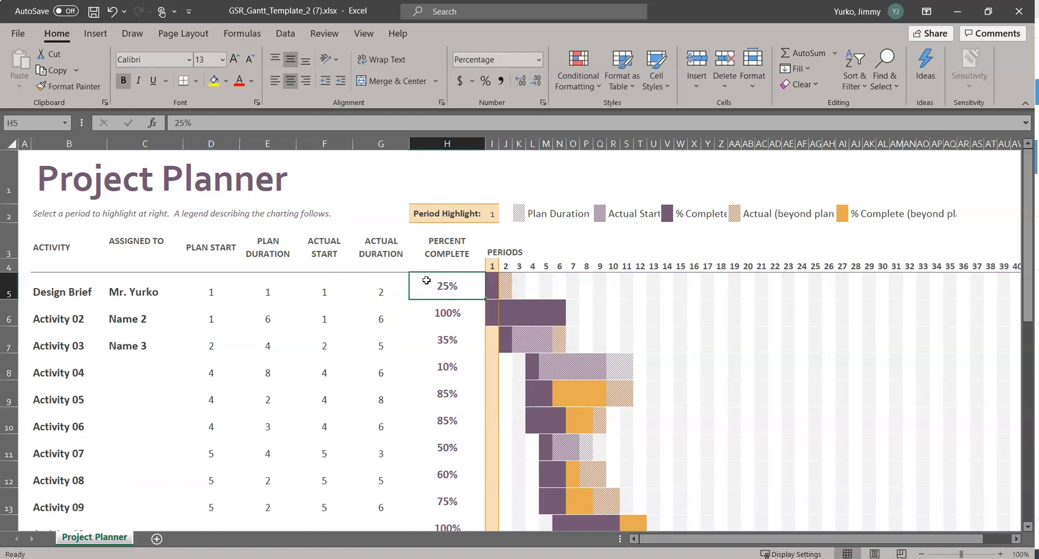
{"action": "type", "text": "100"}
{"action": "key", "text": "Return"}
{"action": "key", "text": "Return"}
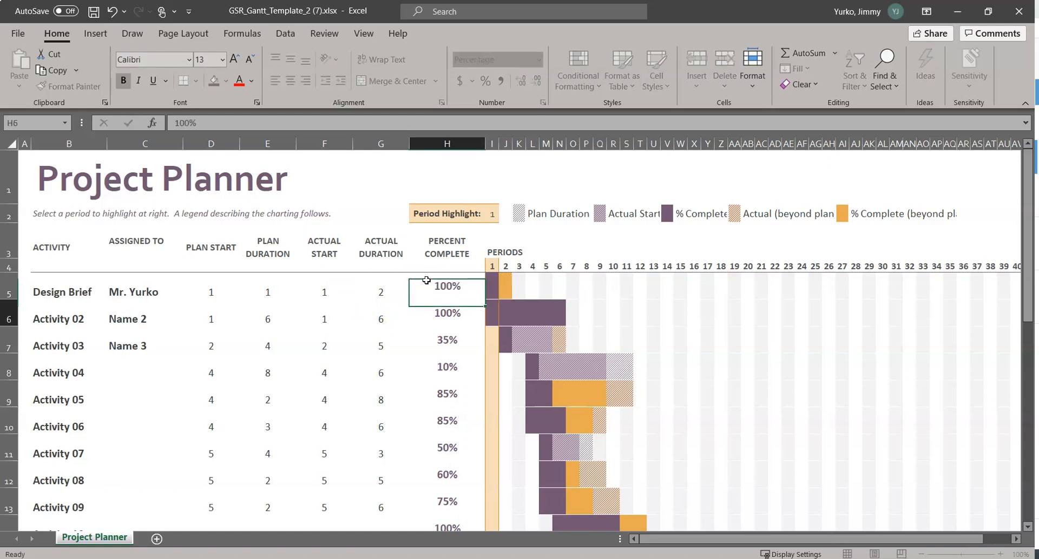
{"action": "left_click", "coordinate": [45, 289]}
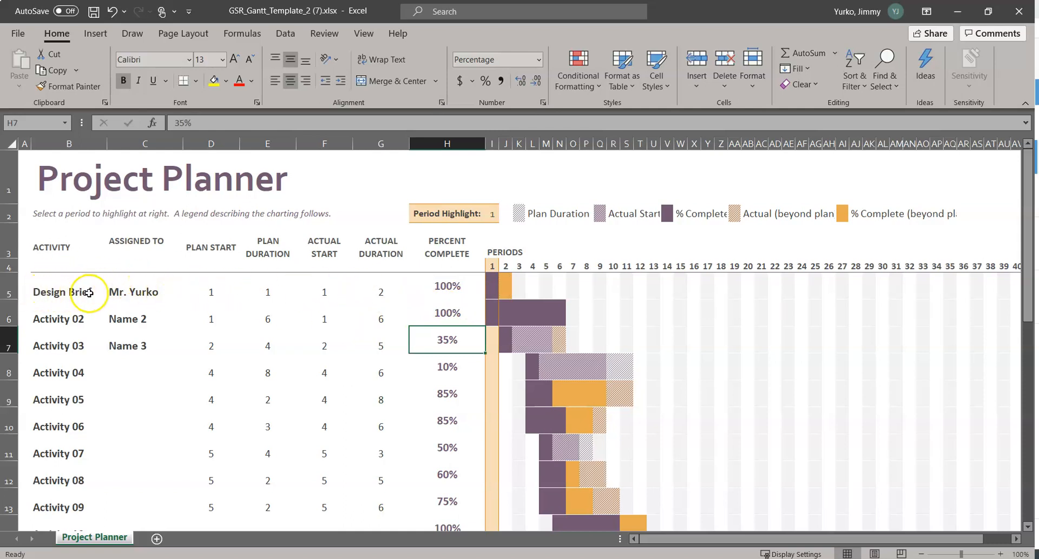
- Check the project deliverables list on the Schoology assignment page in Chrome, and return to the Gantt workbook in Excel
{"action": "left_click", "coordinate": [957, 11]}
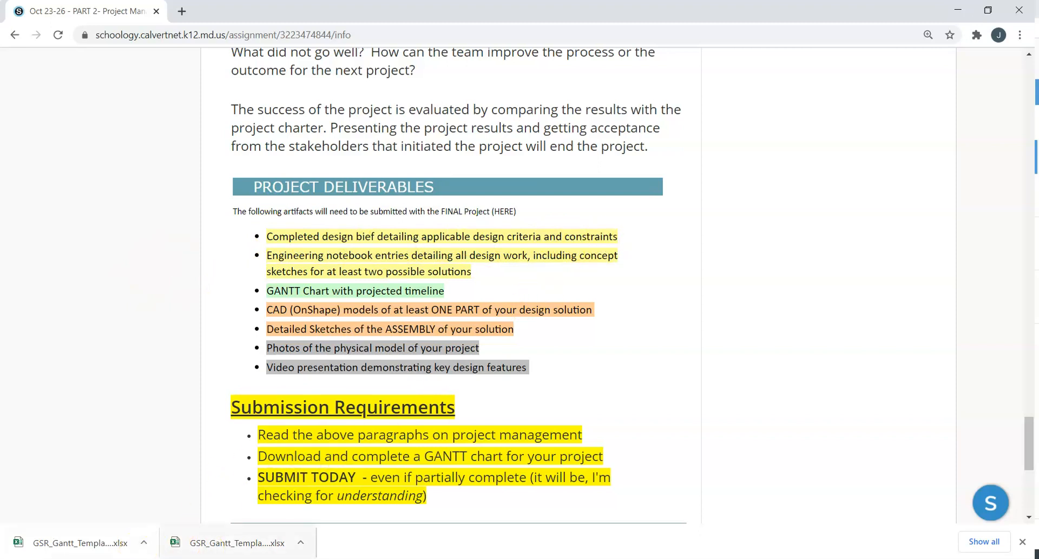
{"action": "left_click", "coordinate": [379, 558]}
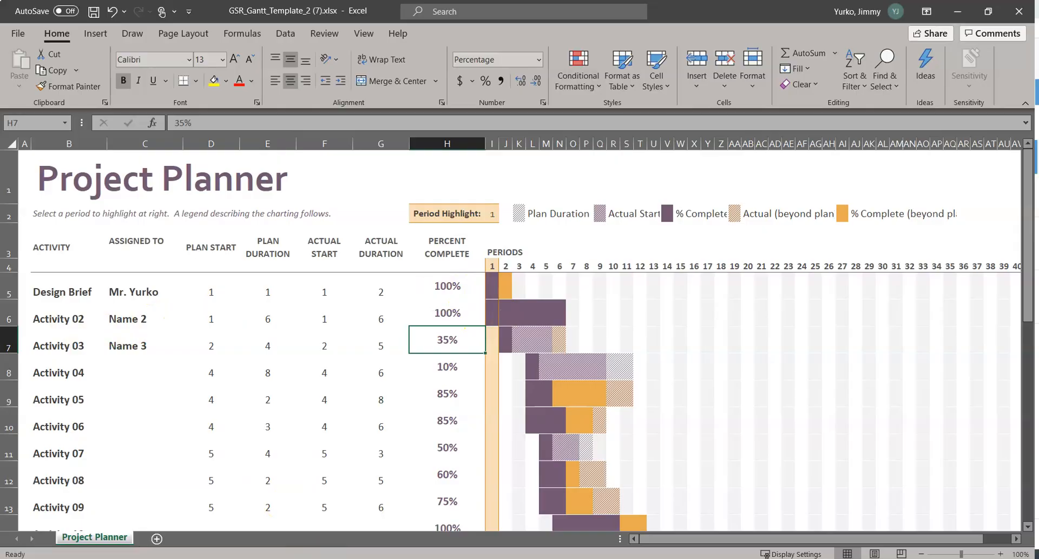
{"action": "left_click", "coordinate": [345, 558]}
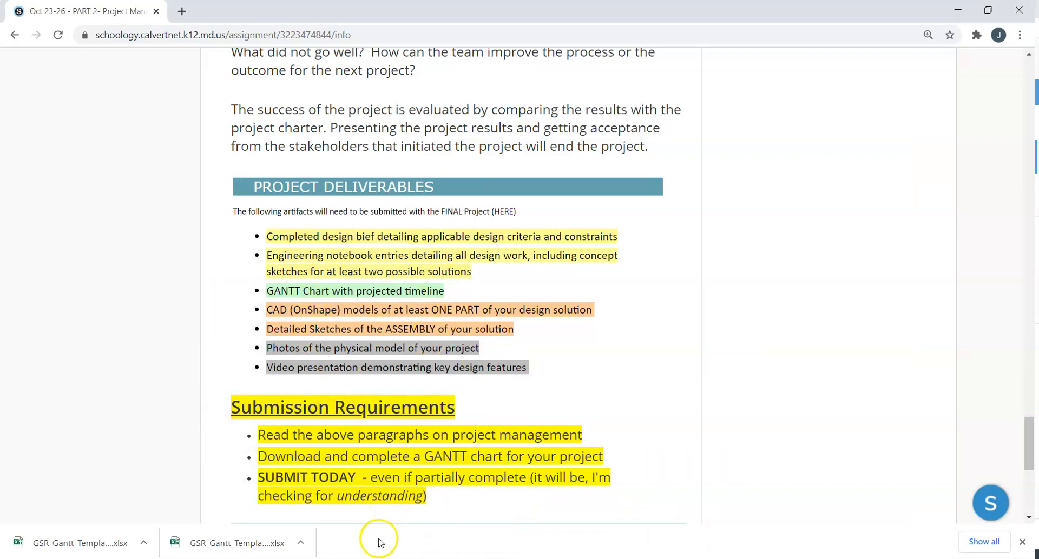
{"action": "left_click", "coordinate": [376, 558]}
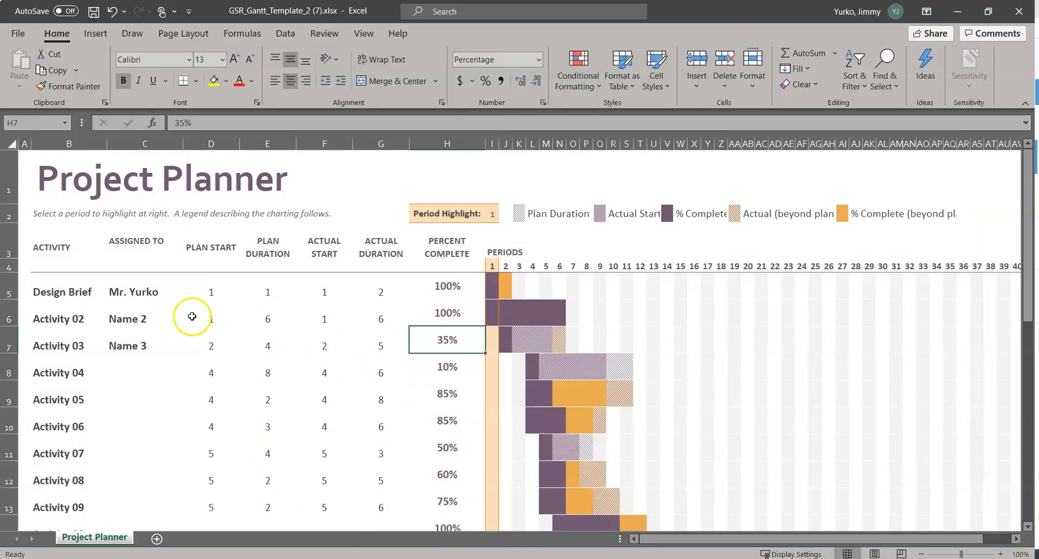
- Rename Activity 02 as Engineering Notebook
{"action": "left_click", "coordinate": [71, 320]}
{"action": "double_click", "coordinate": [70, 320]}
{"action": "left_click_drag", "start_coordinate": [93, 320], "coordinate": [7, 309]}
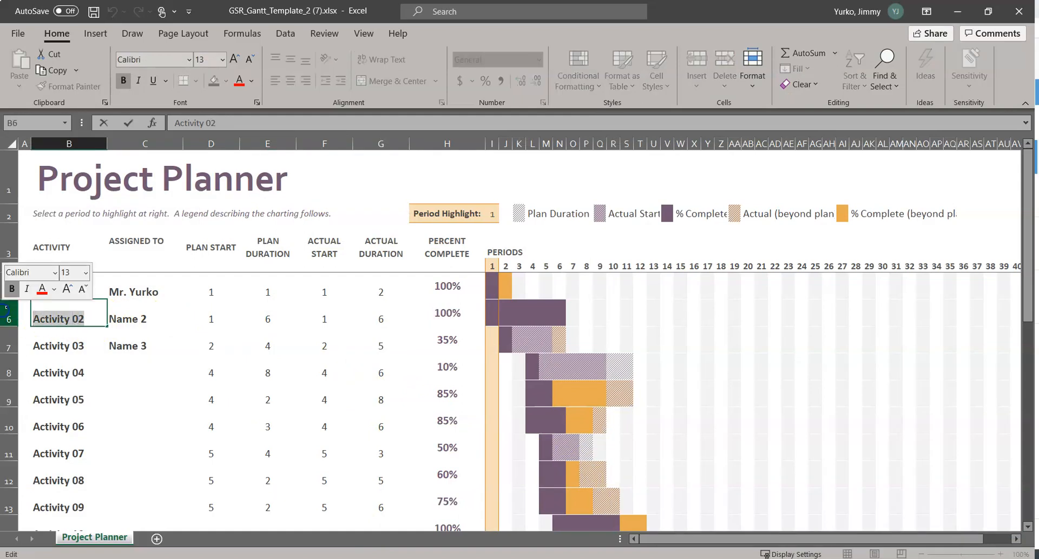
{"action": "type", "text": "Eng"}
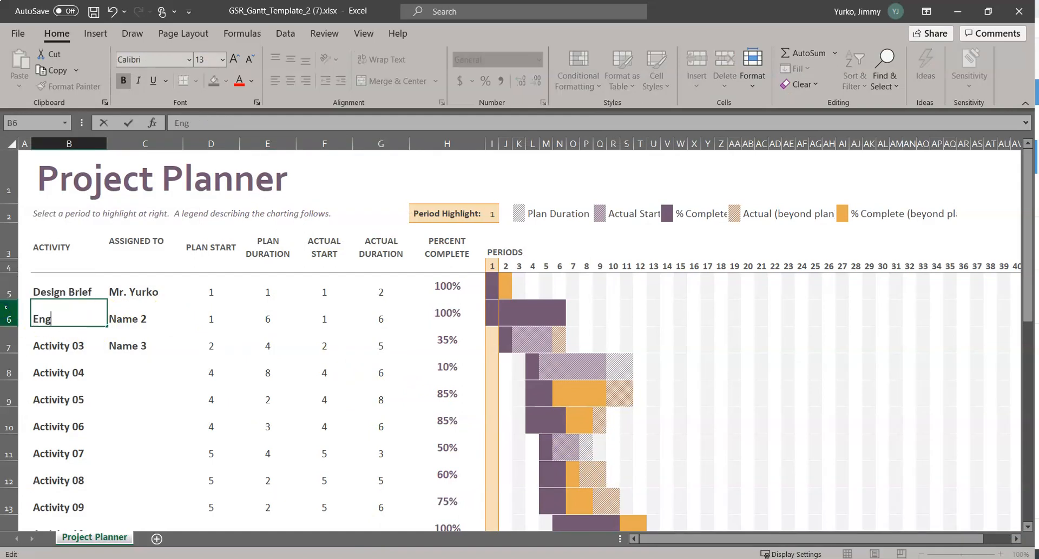
{"action": "type", "text": "ineering N"}
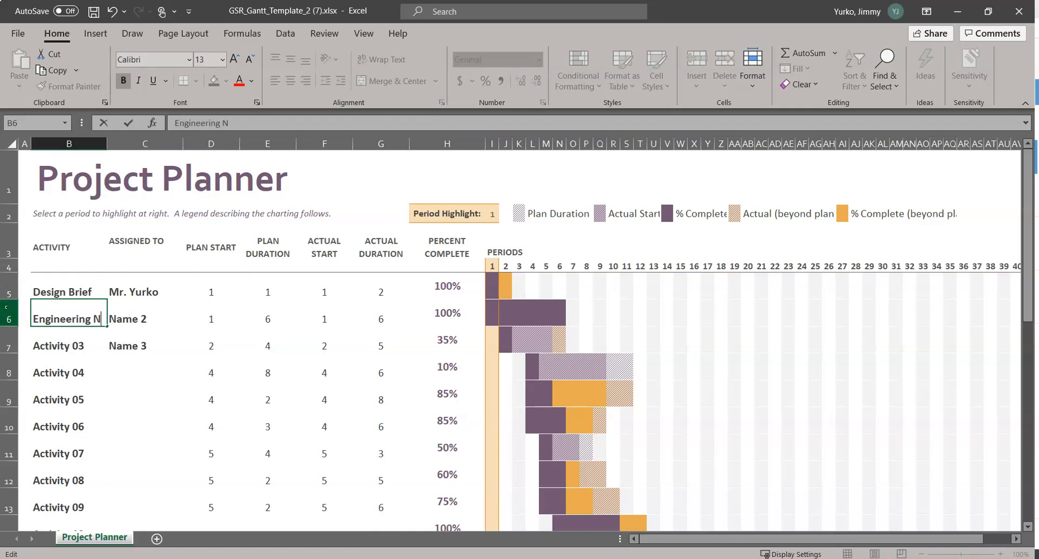
{"action": "type", "text": "otebook"}
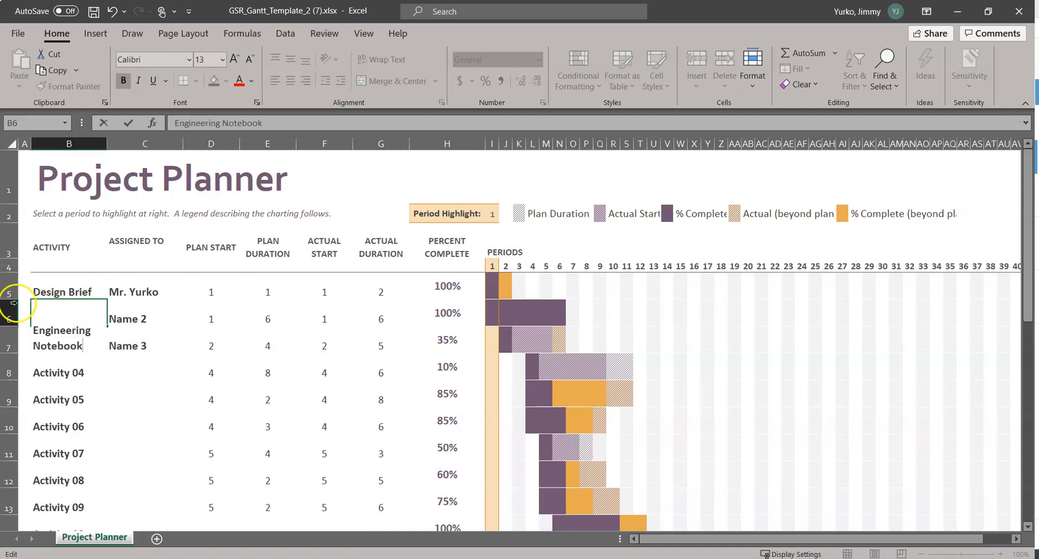
- Replace Name 2 with the teacher's name as the assignee of the Engineering Notebook activity
{"action": "left_click", "coordinate": [130, 318]}
{"action": "double_click", "coordinate": [145, 320]}
{"action": "left_click_drag", "start_coordinate": [145, 320], "coordinate": [38, 319]}
{"action": "type", "text": "M"}
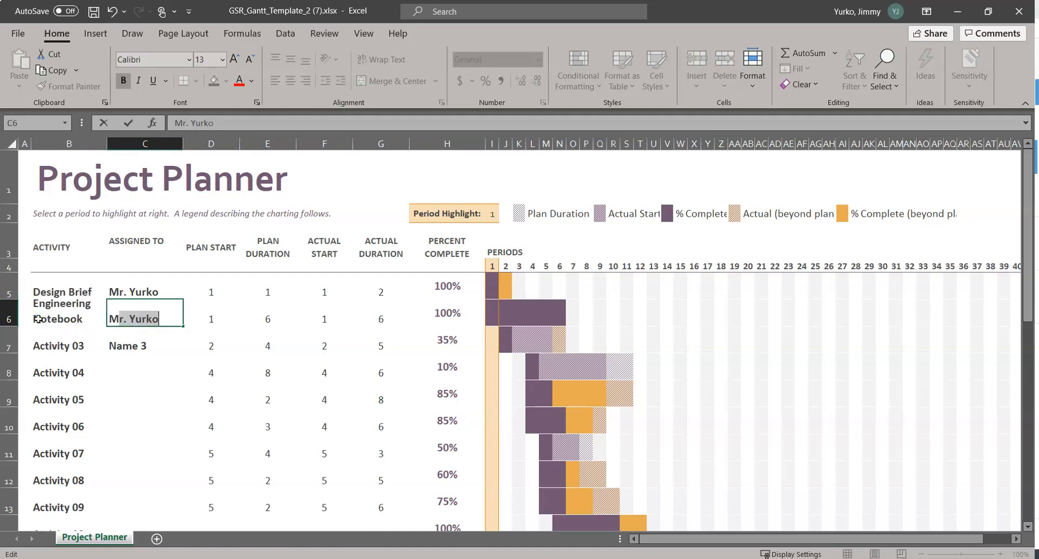
{"action": "type", "text": "r. Yu"}
{"action": "key", "text": "Tab"}
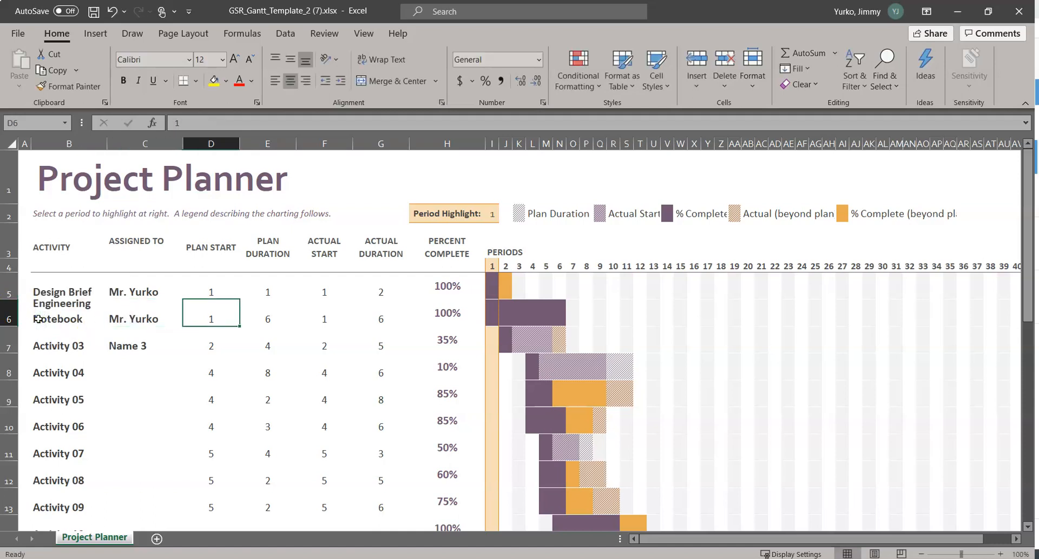
- Set the Engineering Notebook activity's plan duration to 4, actual start to 1, actual duration to 4 and percent complete to 50%
{"action": "left_click", "coordinate": [199, 320]}
{"action": "left_click", "coordinate": [270, 319]}
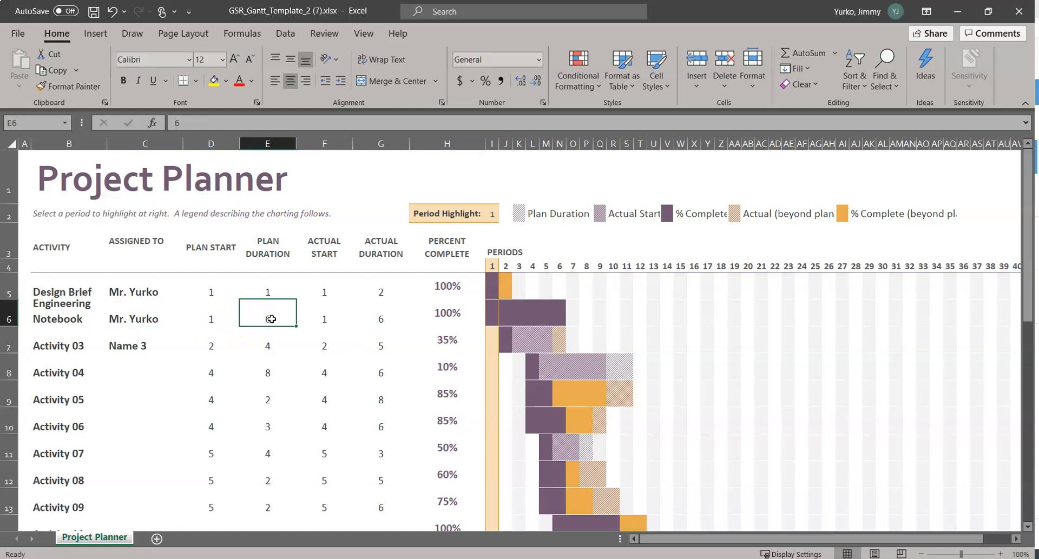
{"action": "type", "text": "4"}
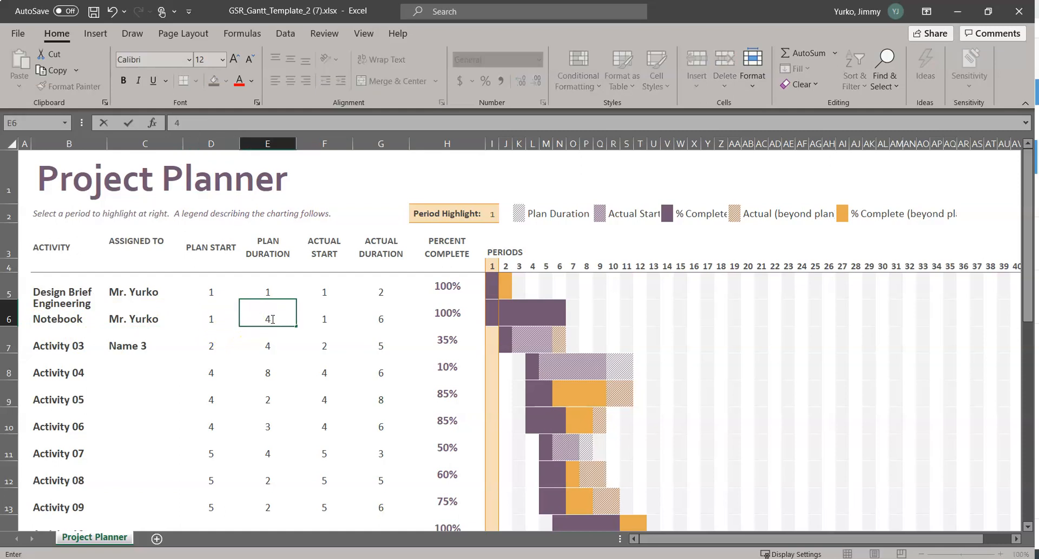
{"action": "key", "text": "Tab"}
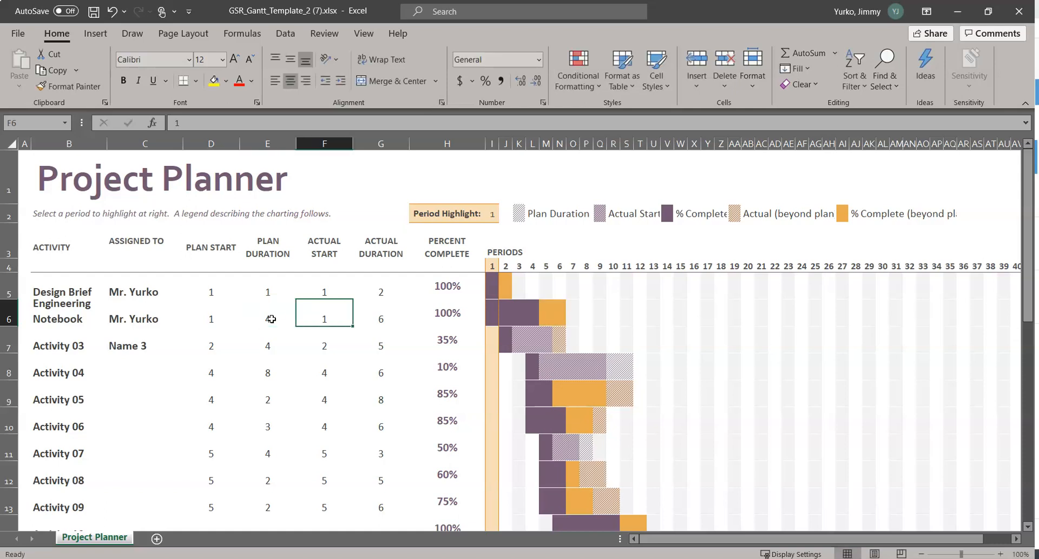
{"action": "type", "text": "1"}
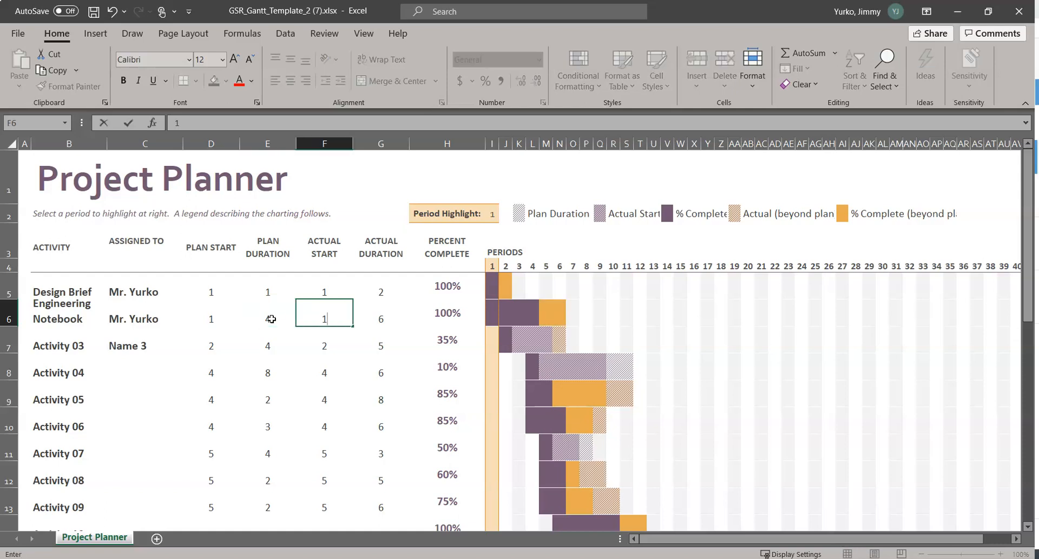
{"action": "key", "text": "Tab"}
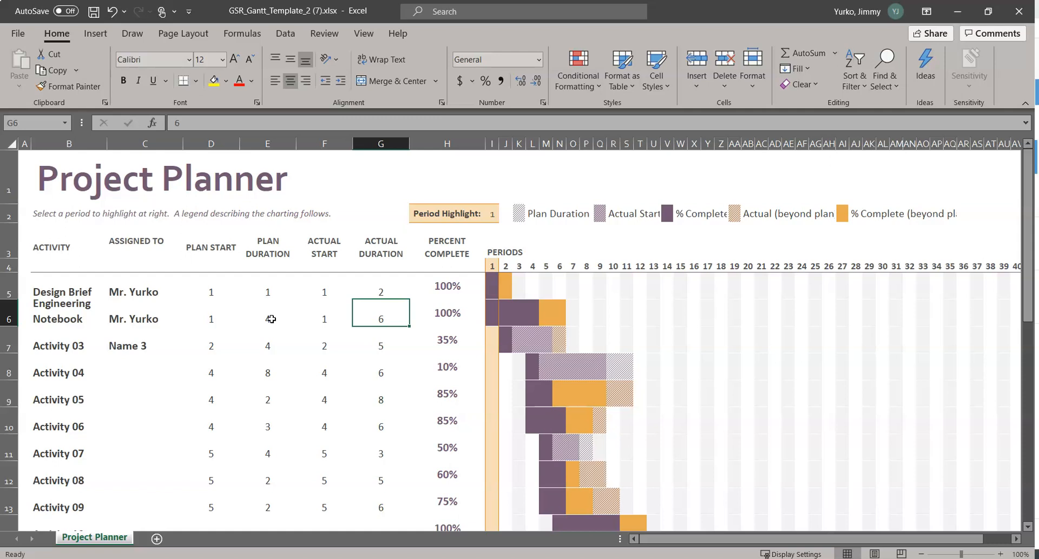
{"action": "type", "text": "4"}
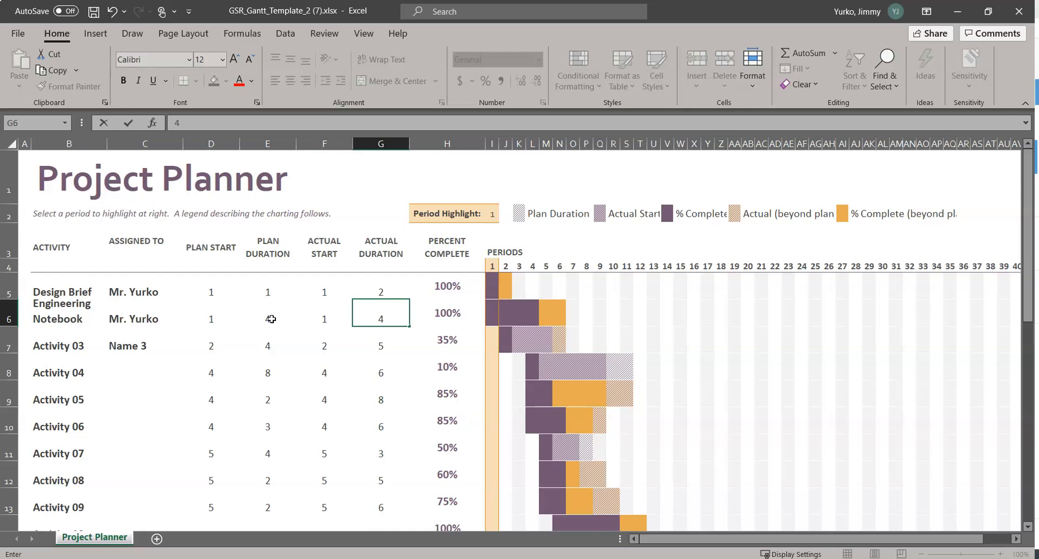
{"action": "key", "text": "Tab"}
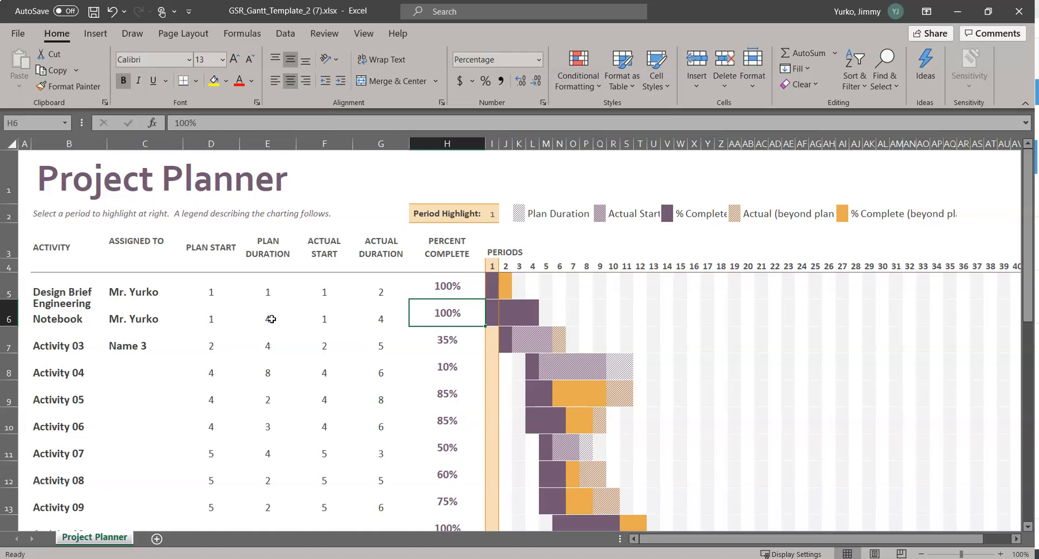
{"action": "type", "text": "50"}
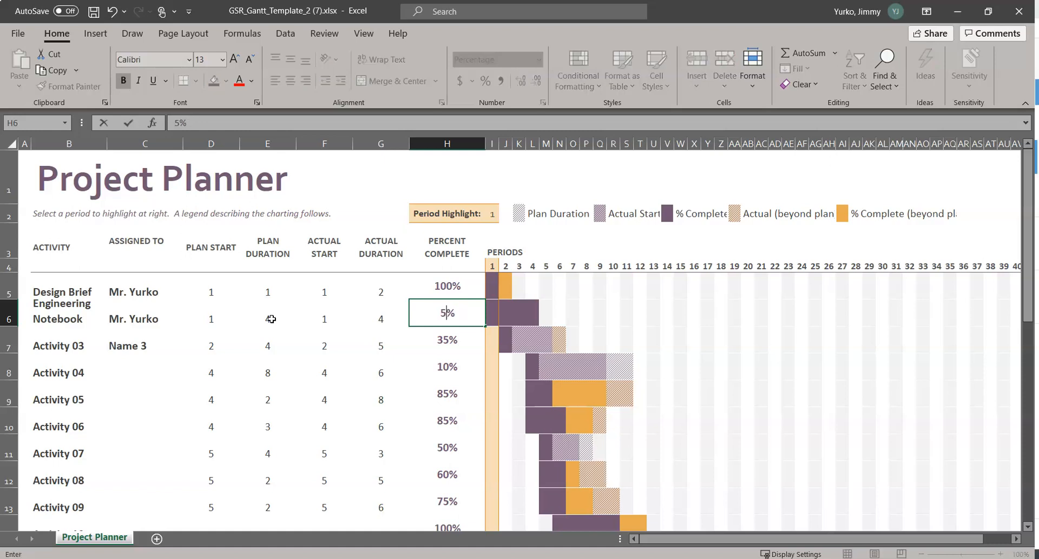
{"action": "key", "text": "Return"}
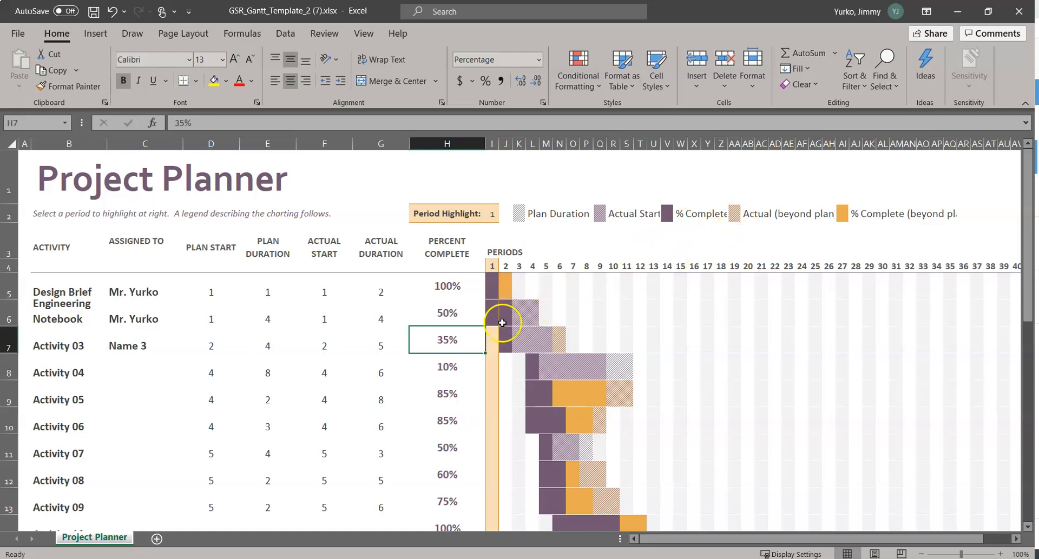
- Check the deliverables list on the Schoology page in Chrome, and rename Activity 03 as Gantt Chart back in the Excel workbook
{"action": "left_click", "coordinate": [52, 347]}
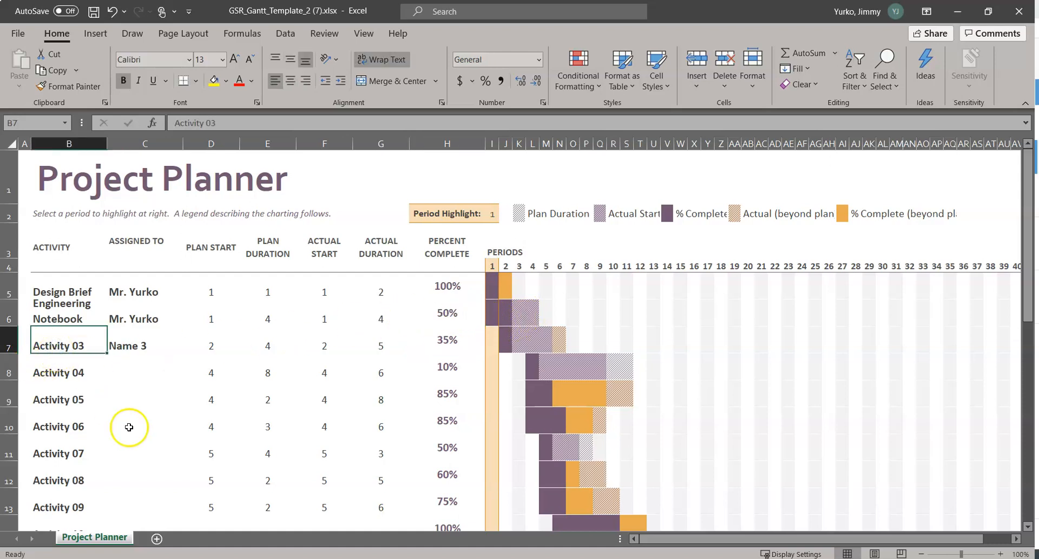
{"action": "left_click", "coordinate": [349, 558]}
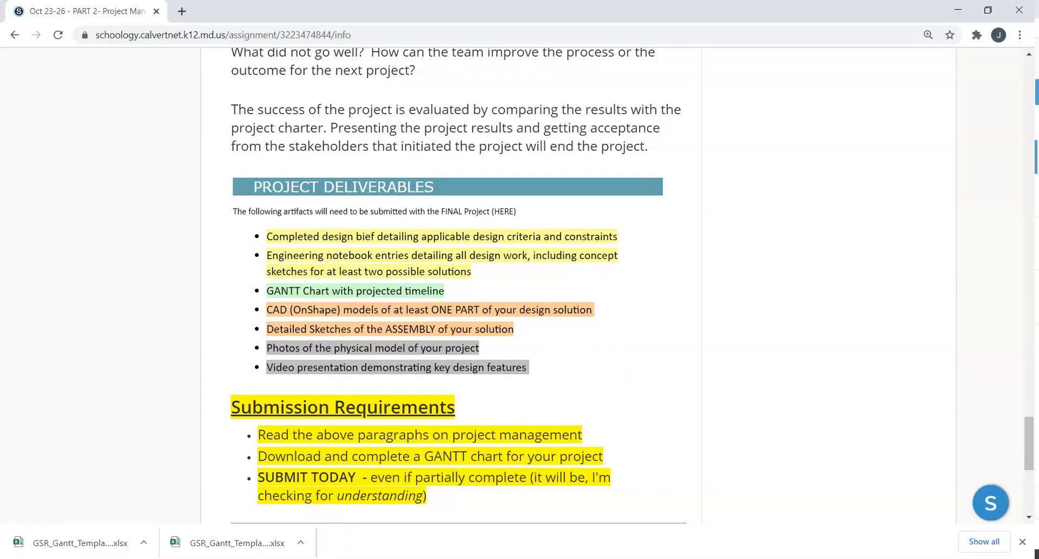
{"action": "left_click", "coordinate": [349, 558]}
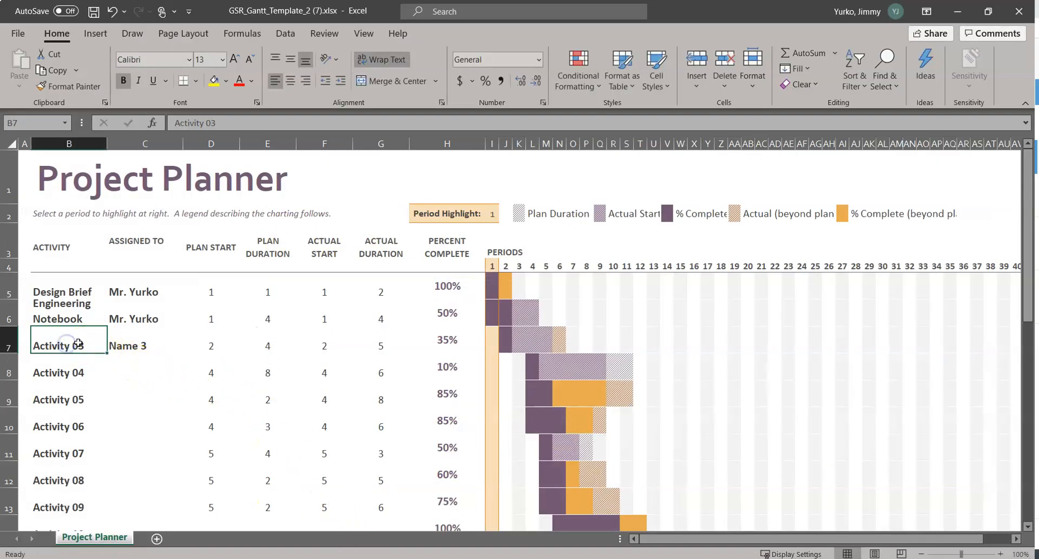
{"action": "double_click", "coordinate": [78, 343]}
{"action": "left_click_drag", "start_coordinate": [81, 344], "coordinate": [12, 343]}
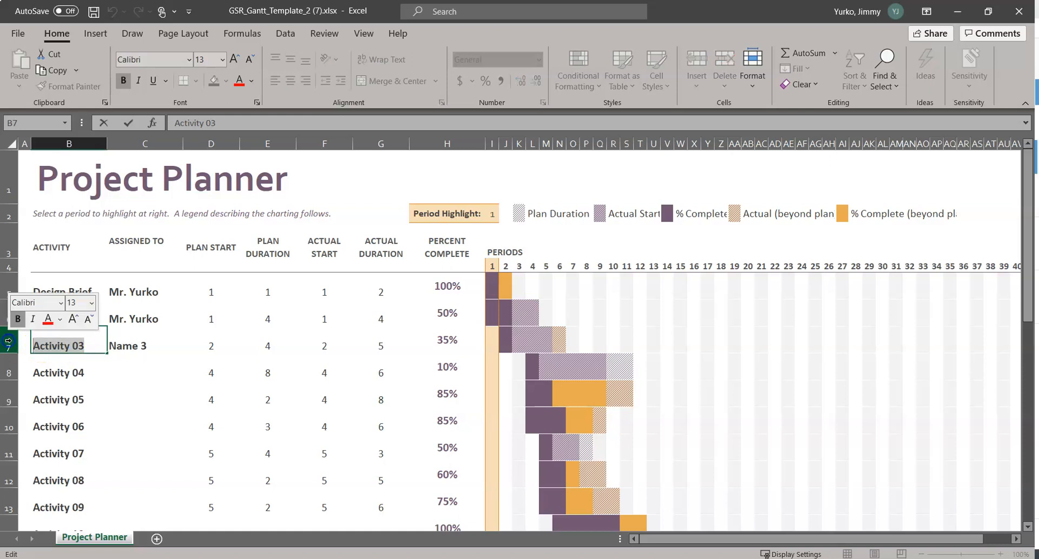
{"action": "type", "text": "Gantt Chart"}
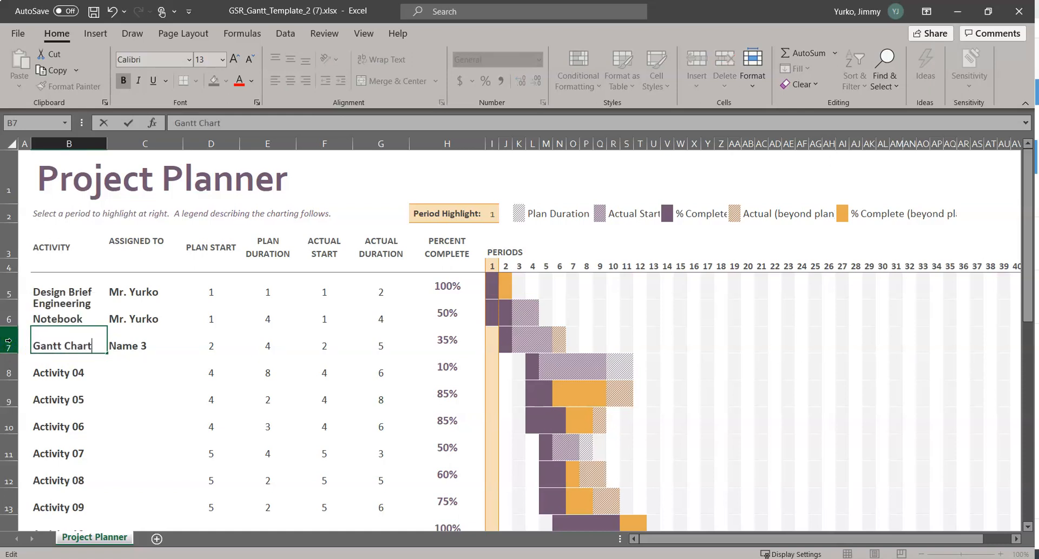
{"action": "key", "text": "Tab"}
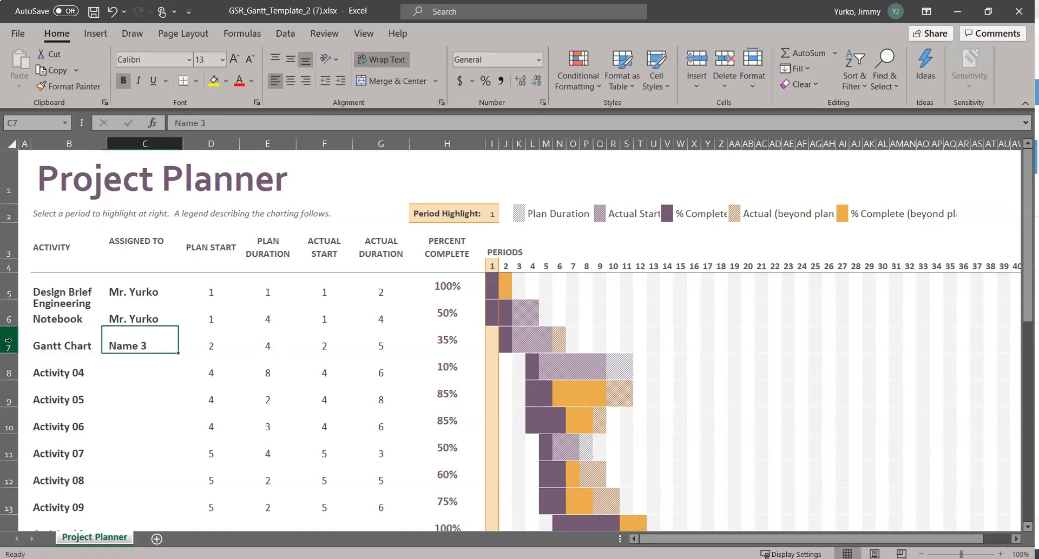
- Replace Name 3 with the teacher's name as the assignee of the Gantt Chart activity
{"action": "type", "text": "ma"}
{"action": "type", "text": "Mr. Yurko"}
{"action": "key", "text": "Tab"}
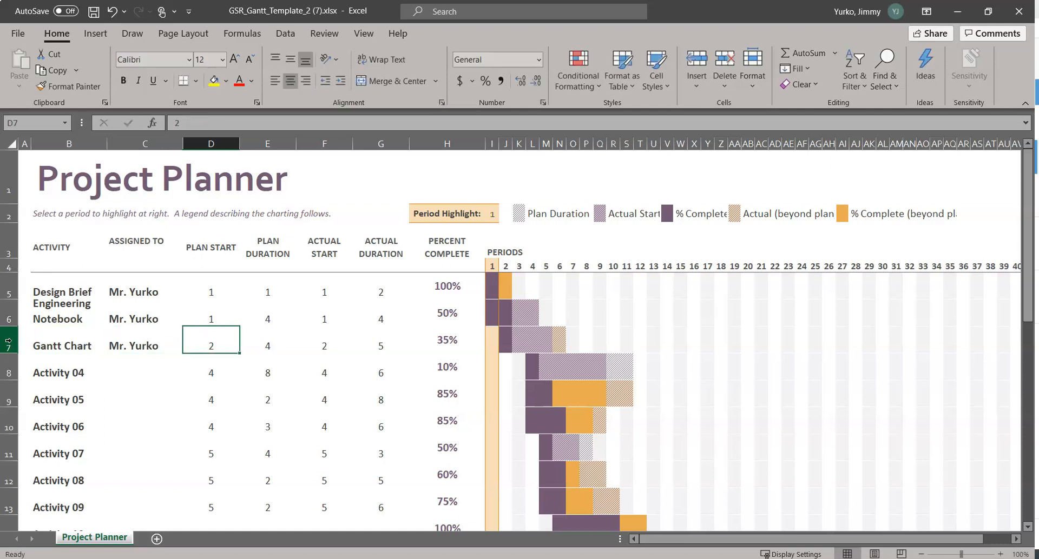
- Set the Gantt Chart activity's plan start to 2, plan duration to 1, actual duration to 1 and percent complete to 50%
{"action": "type", "text": "1"}
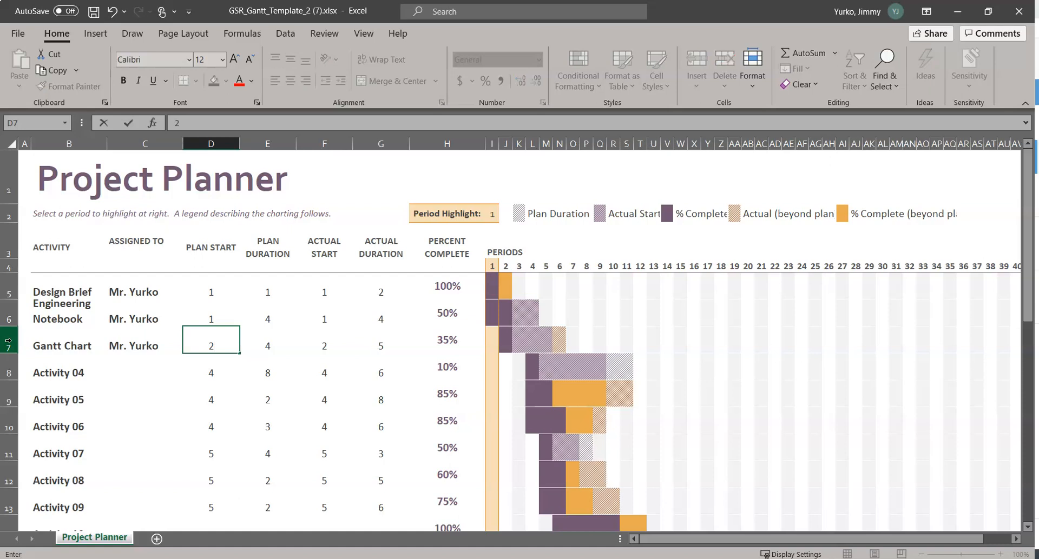
{"action": "key", "text": "Tab"}
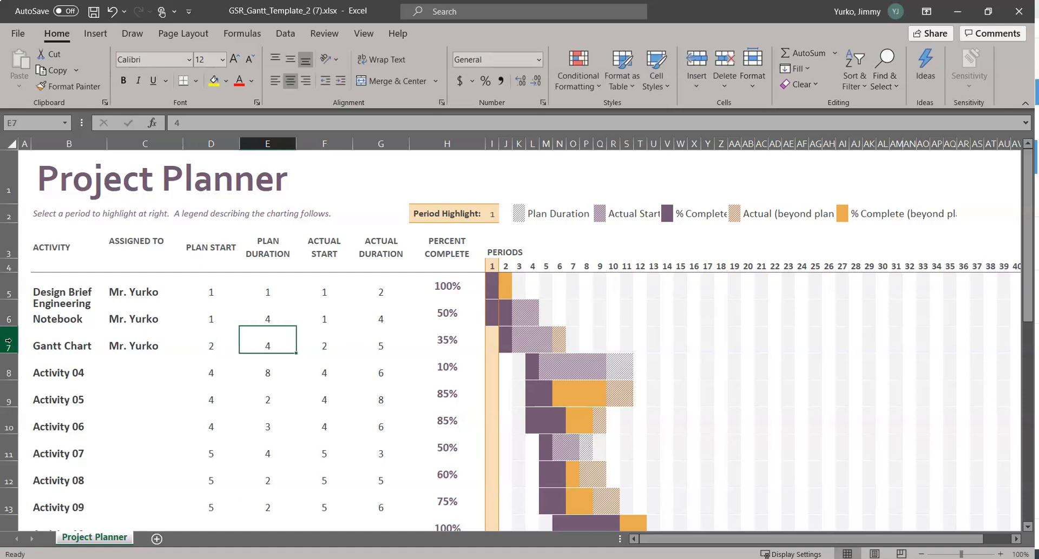
{"action": "type", "text": "1"}
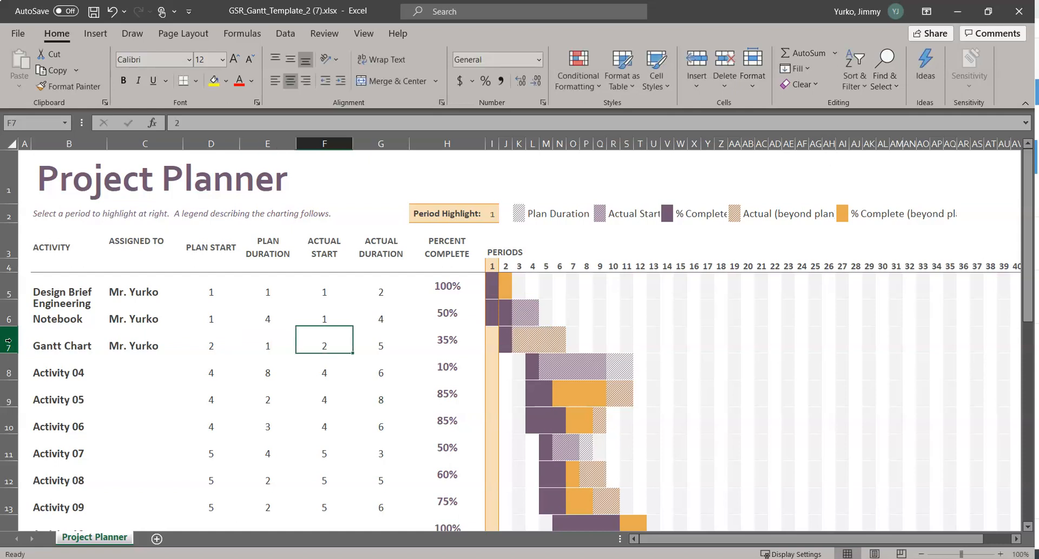
{"action": "key", "text": "Right"}
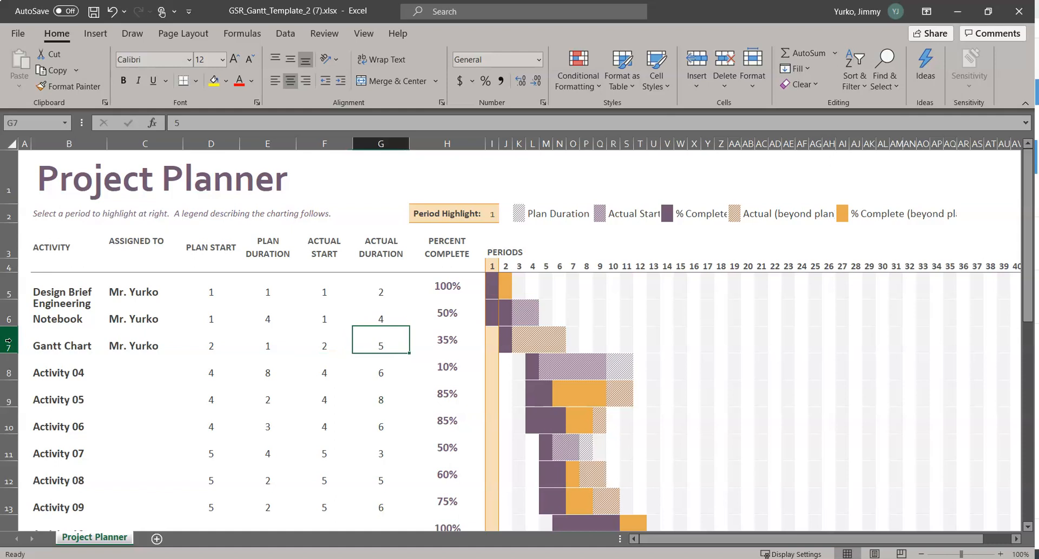
{"action": "type", "text": "1"}
{"action": "key", "text": "Right"}
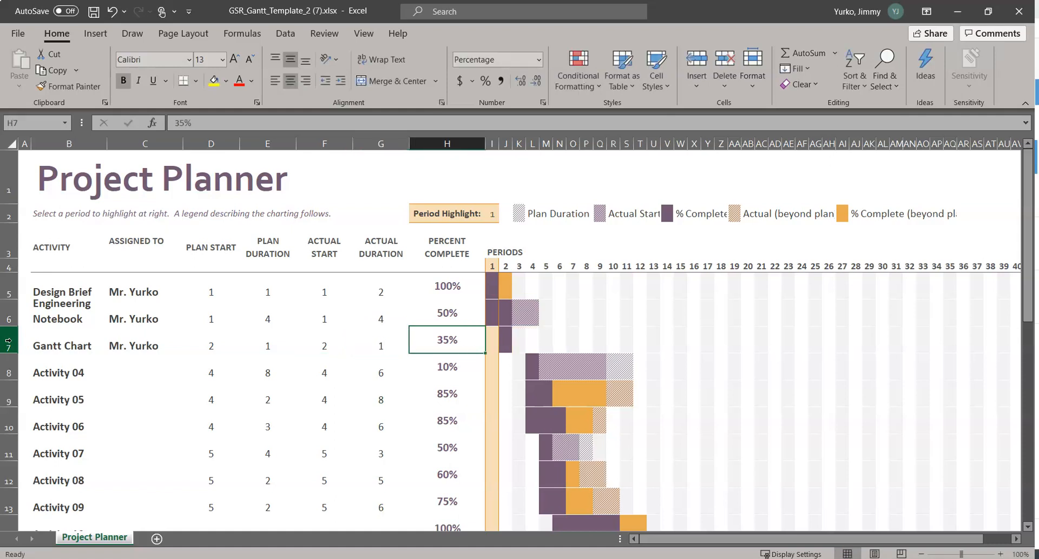
{"action": "type", "text": "50"}
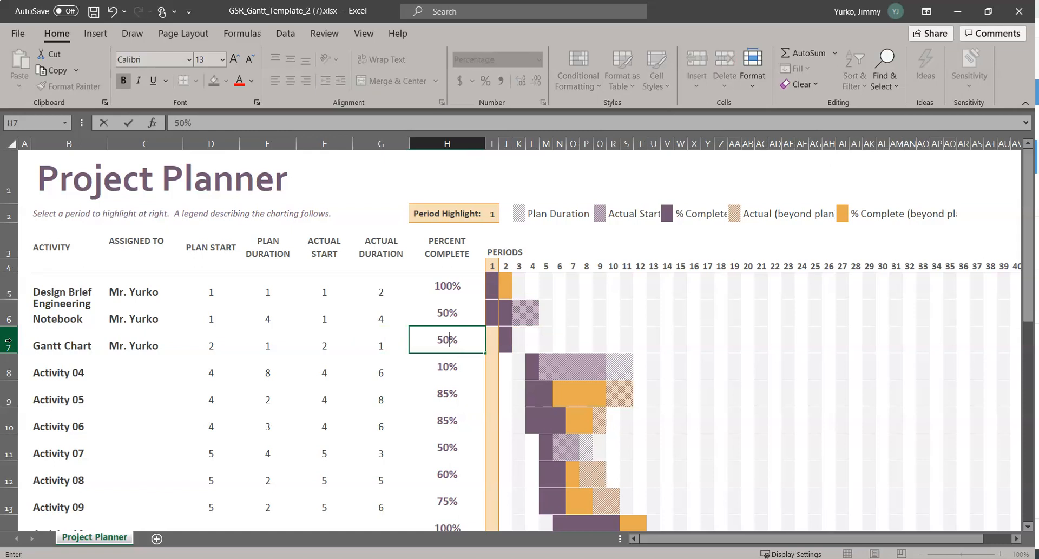
{"action": "left_click", "coordinate": [103, 368]}
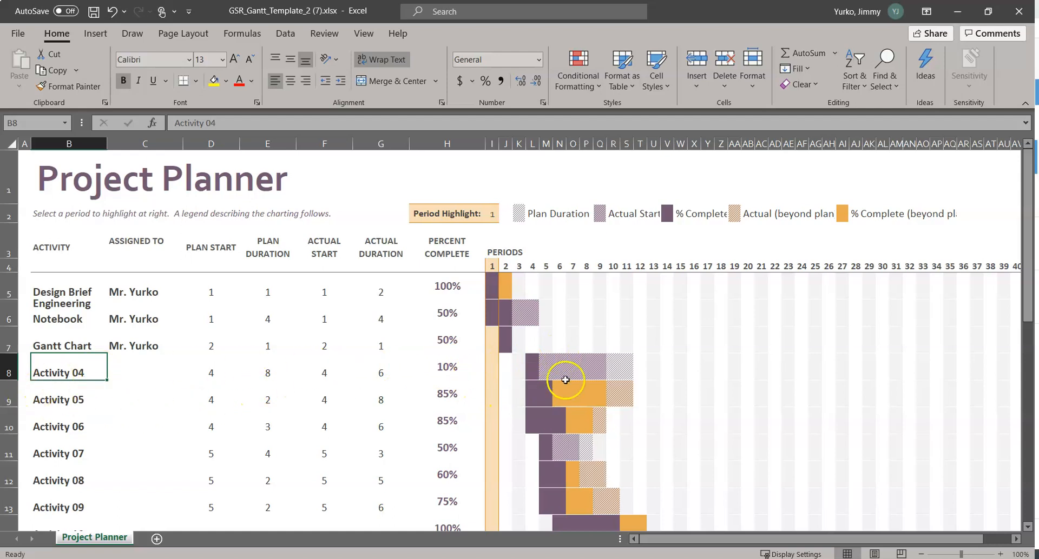
- Rename Activity 04 as Gather Materials and enter the teacher's name as its assignee
{"action": "double_click", "coordinate": [82, 373]}
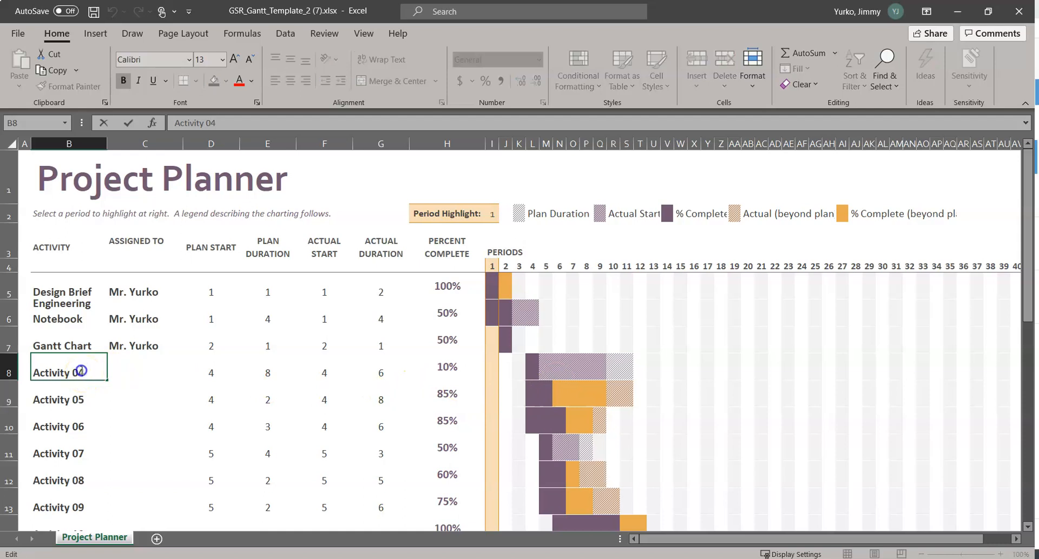
{"action": "left_click_drag", "start_coordinate": [82, 373], "coordinate": [16, 369]}
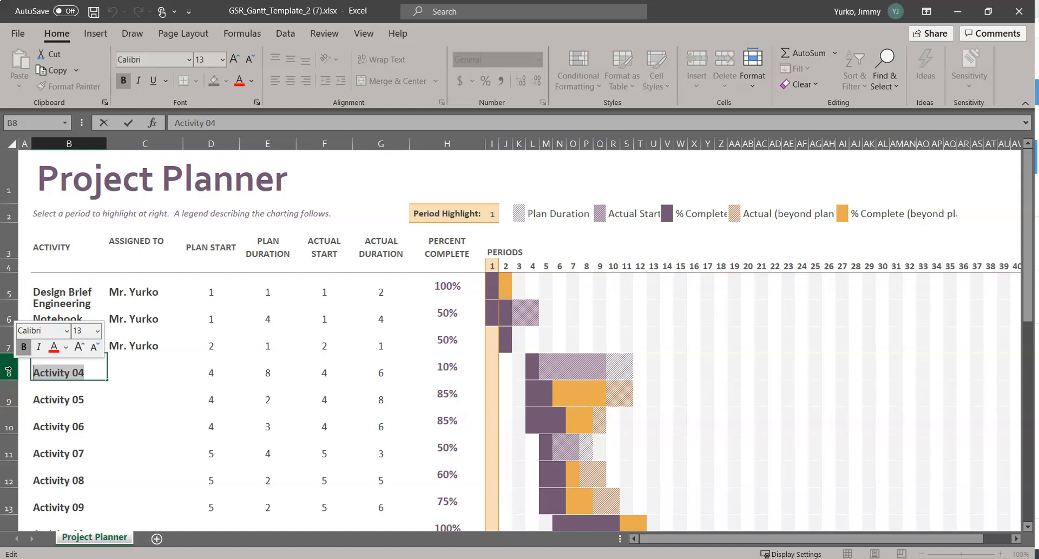
{"action": "type", "text": "A"}
{"action": "key", "text": "BackSpace"}
{"action": "type", "text": "Gat"}
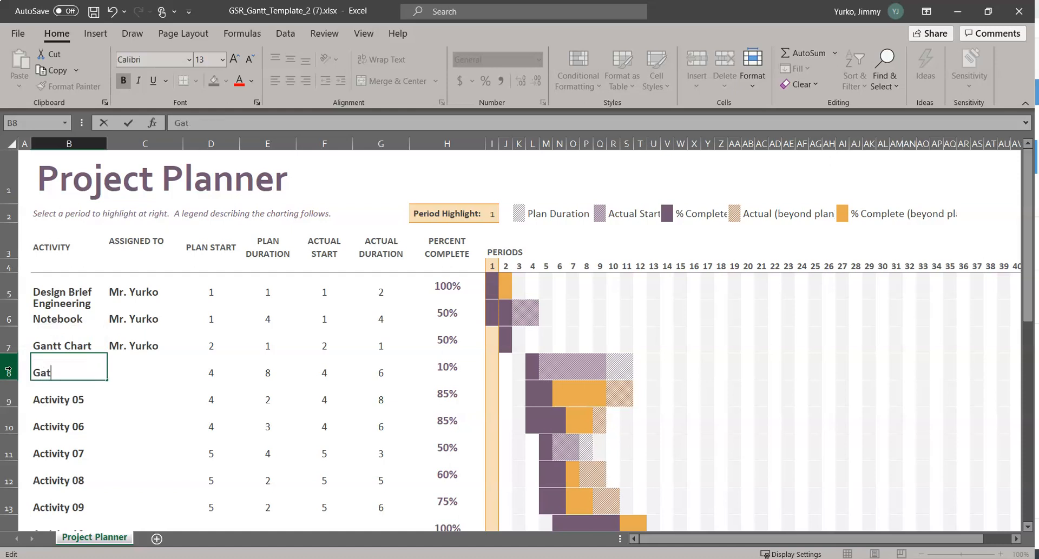
{"action": "type", "text": "her Materials"}
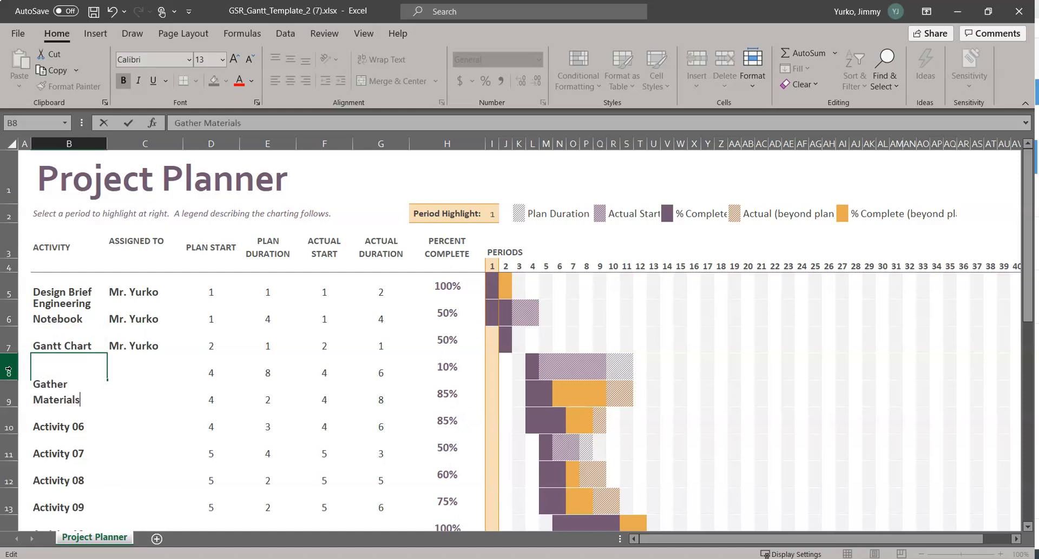
{"action": "key", "text": "Tab"}
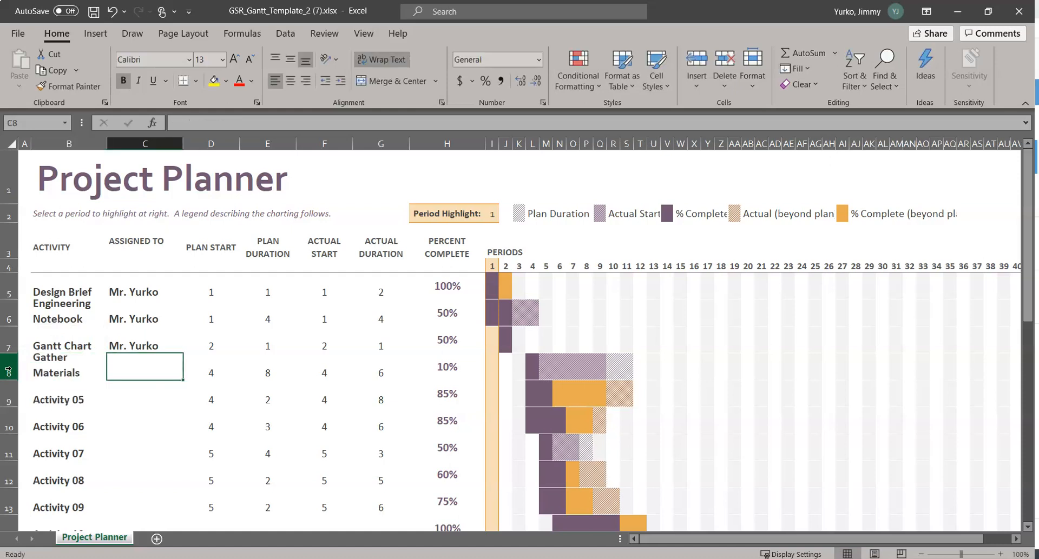
{"action": "type", "text": "M"}
{"action": "key", "text": "Tab"}
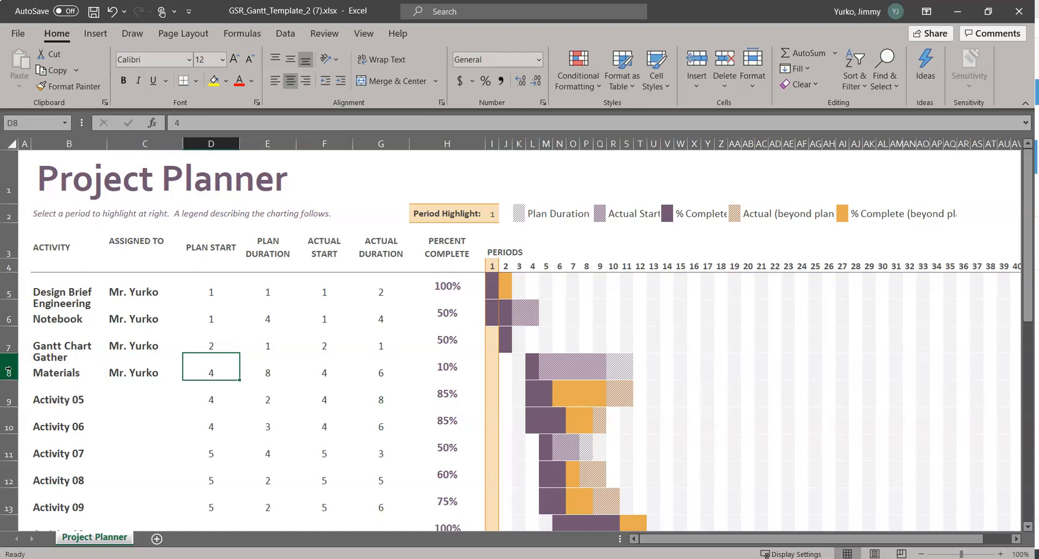
- Set the Gather Materials activity's plan start to 2 and plan duration to 3
{"action": "type", "text": "2"}
{"action": "key", "text": "Tab"}
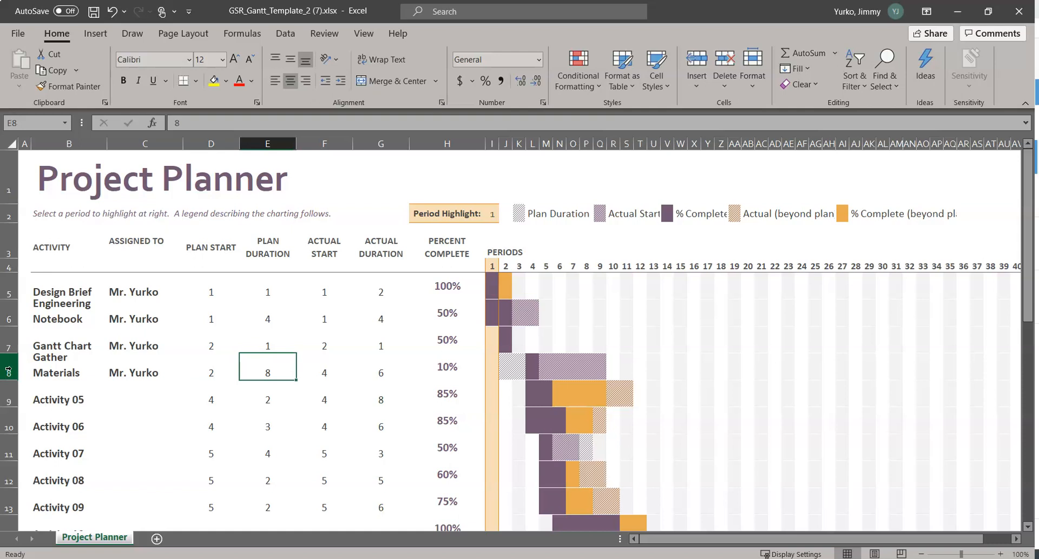
{"action": "type", "text": "3"}
{"action": "key", "text": "Tab"}
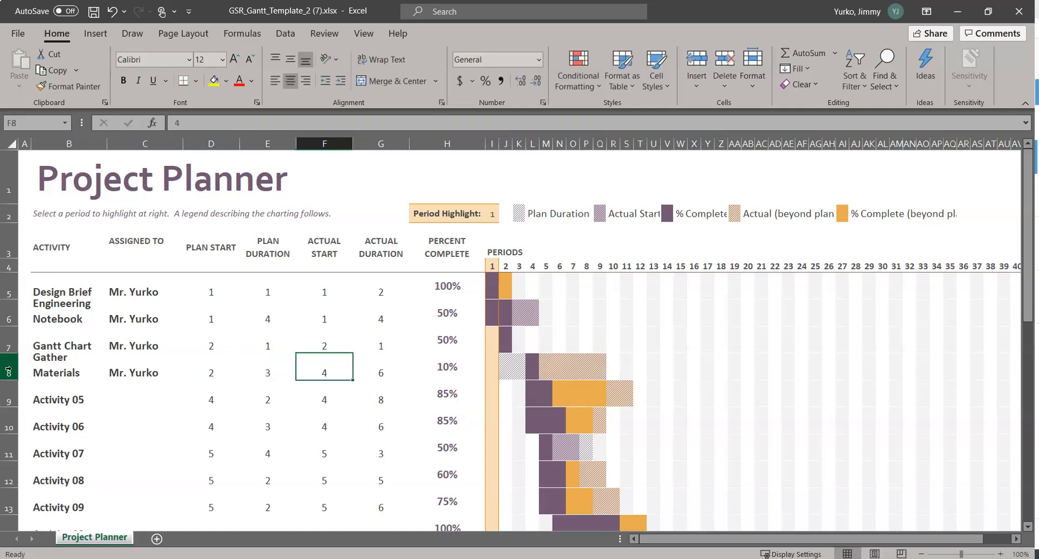
- Set the Gather Materials activity's actual start to 3 and actual duration to 4, and select its period 2 chart cell
{"action": "type", "text": "2"}
{"action": "key", "text": "BackSpace"}
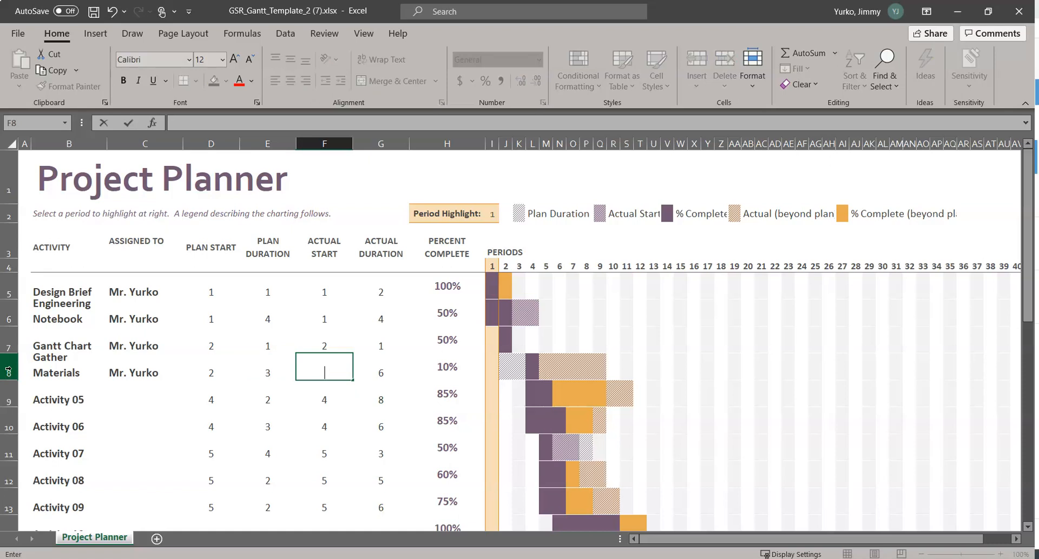
{"action": "type", "text": "3"}
{"action": "key", "text": "Tab"}
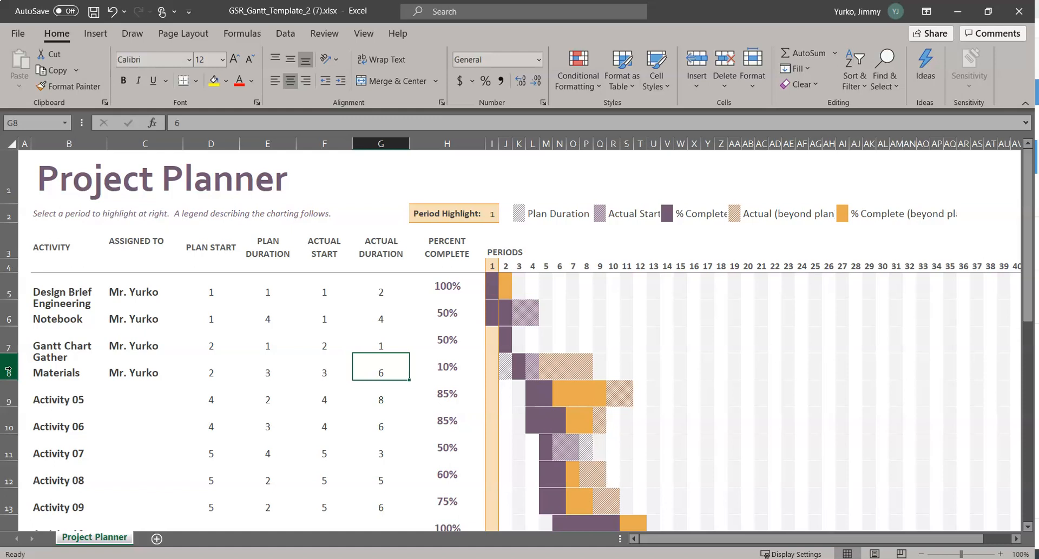
{"action": "type", "text": "4"}
{"action": "key", "text": "Tab"}
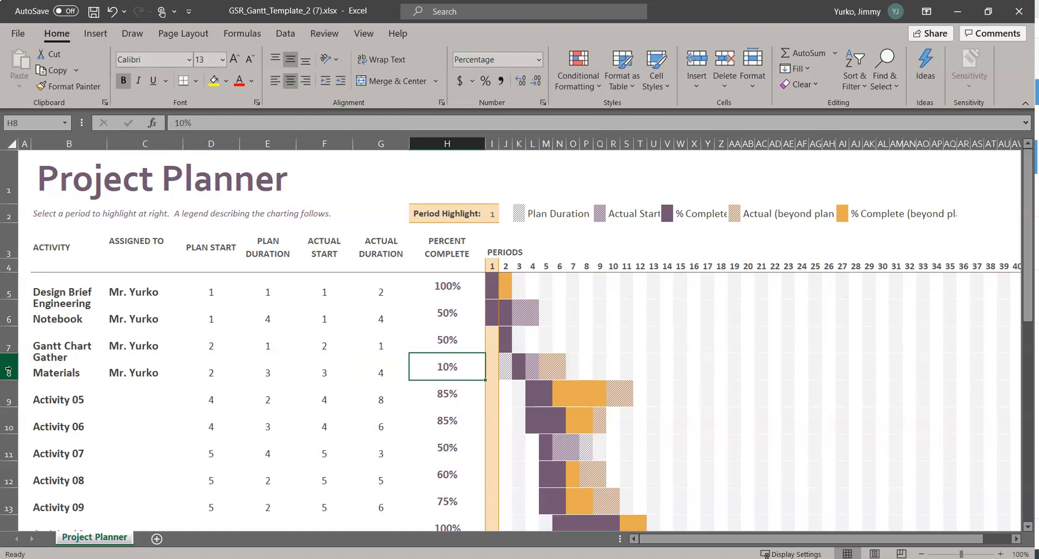
{"action": "key", "text": "Tab"}
{"action": "key", "text": "Tab"}
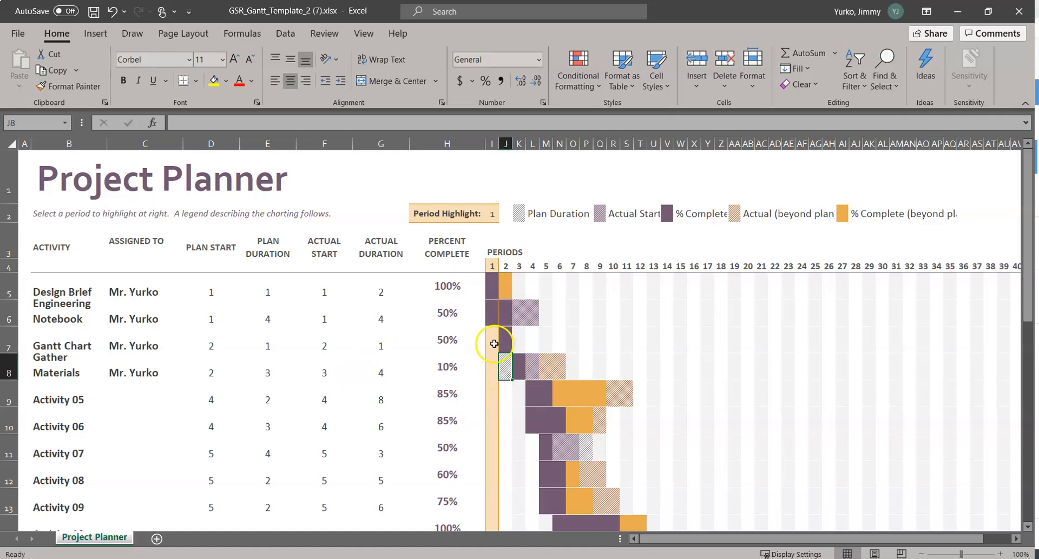
{"action": "left_click", "coordinate": [505, 372]}
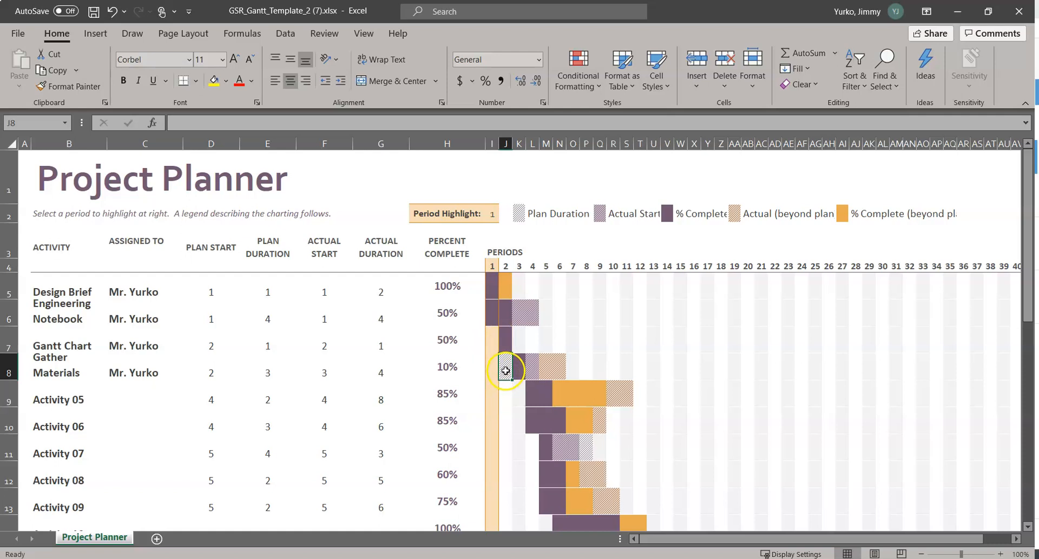